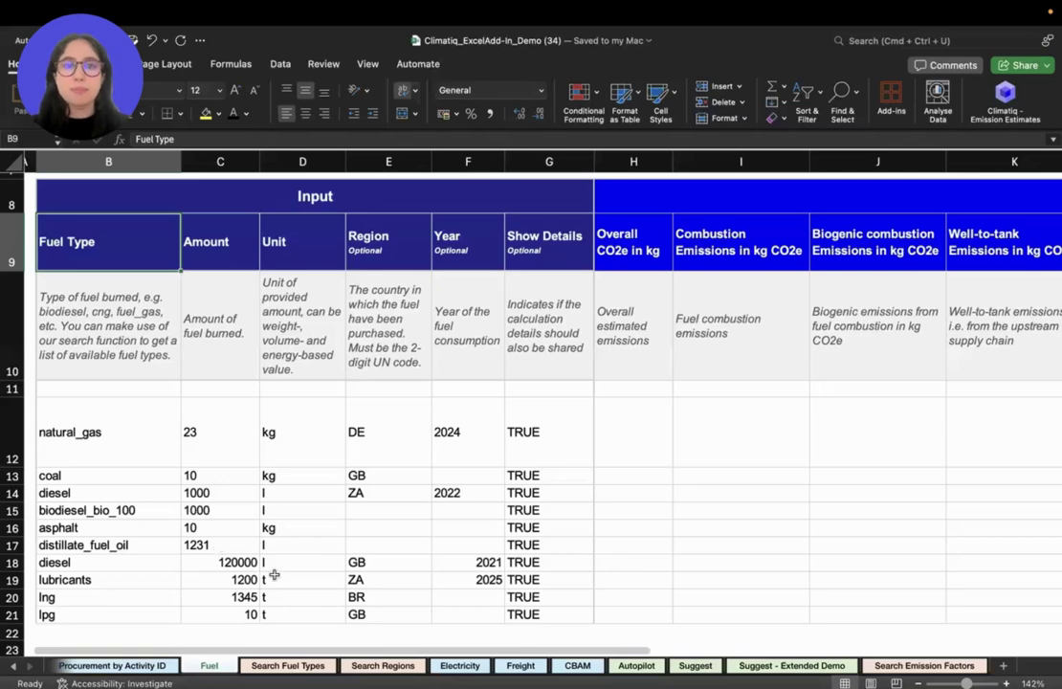
- Set the Unit Type in B11 of the Search Fuel Types sheet to Volume and browse the listed fuel types
click(288, 665)
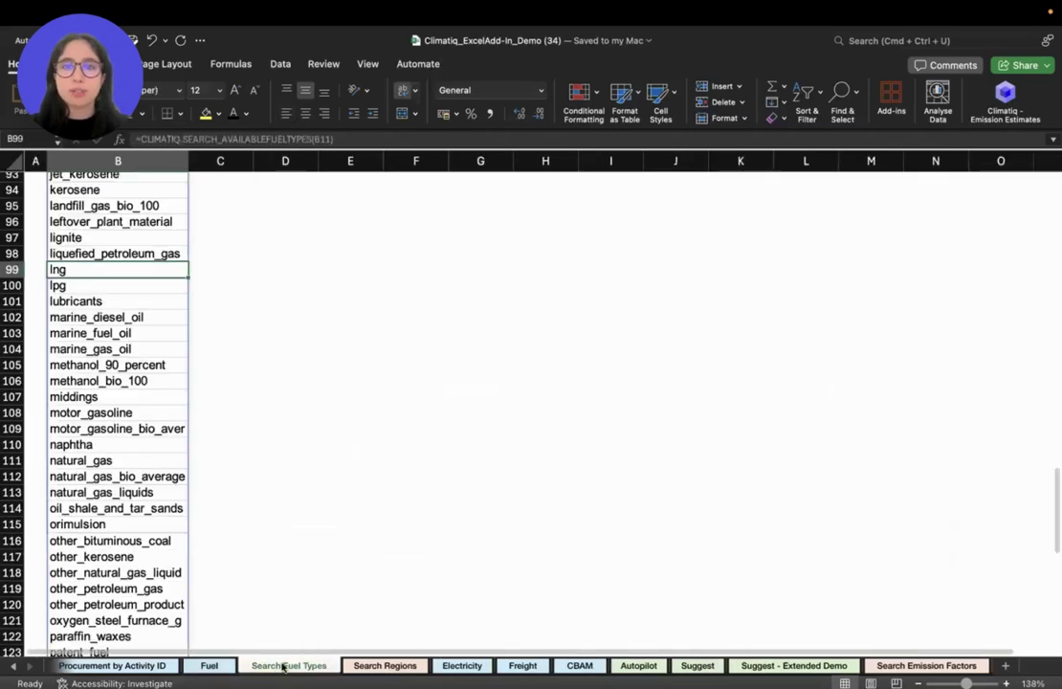
scroll(193, 406, up, 15)
scroll(193, 407, up, 10)
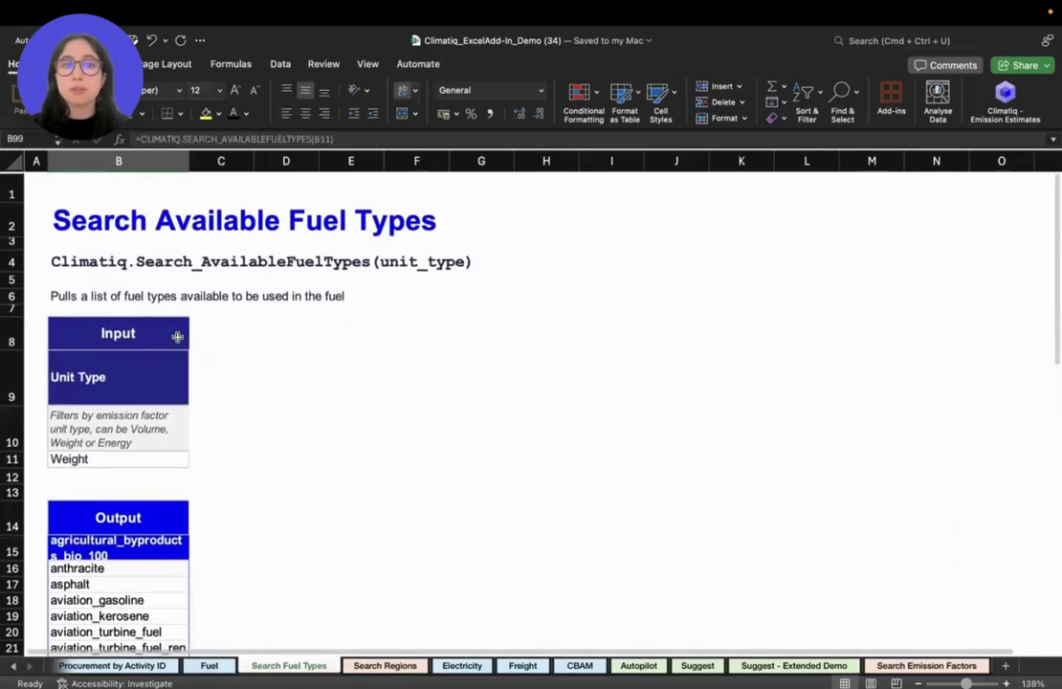
scroll(169, 419, down, 3)
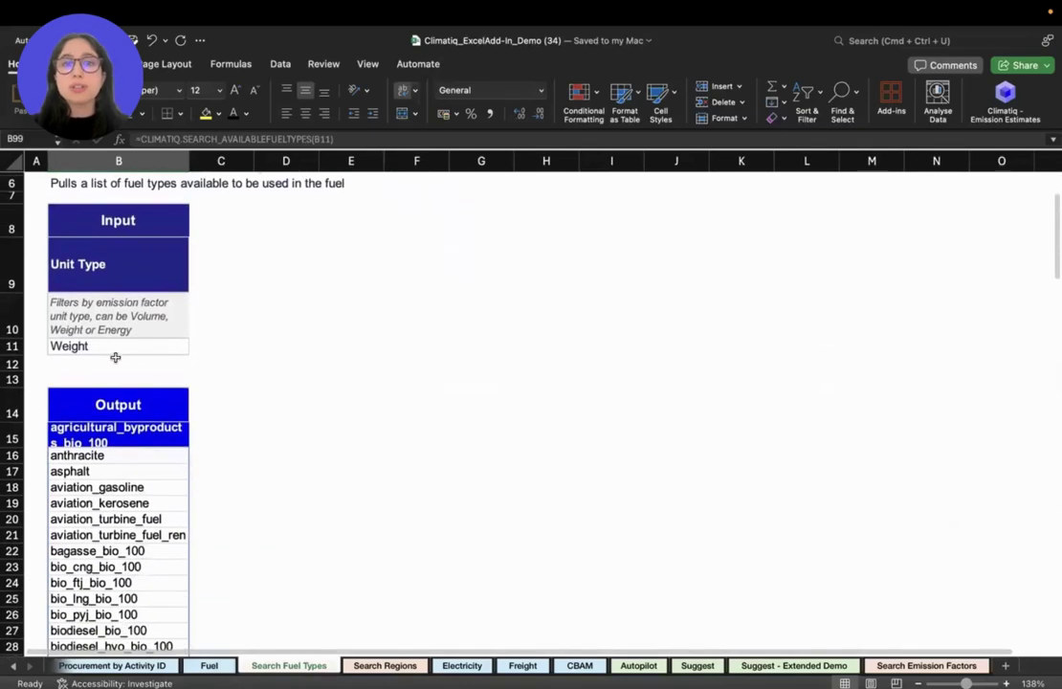
click(139, 348)
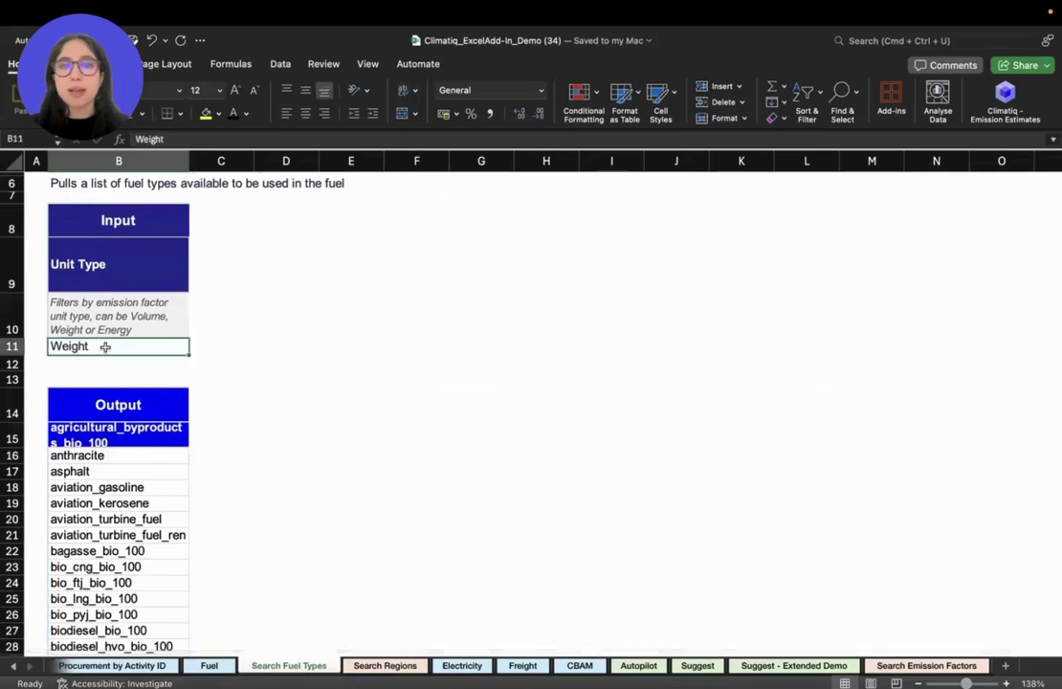
key(Delete)
text(vOLUME)
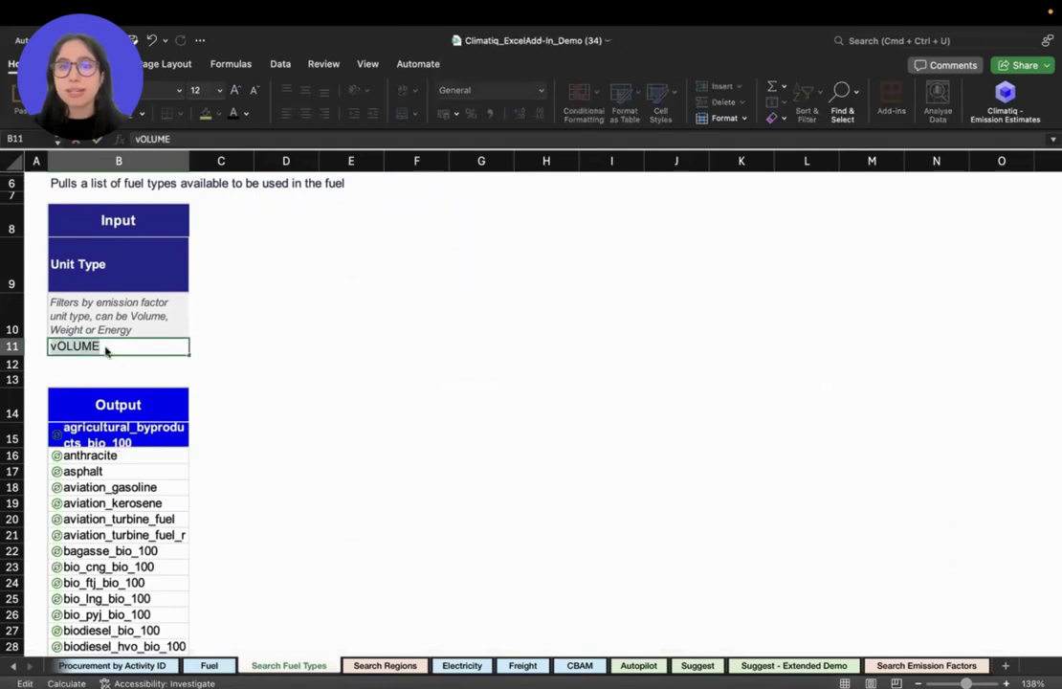
double_click(105, 346)
text(Volume)
key(Return)
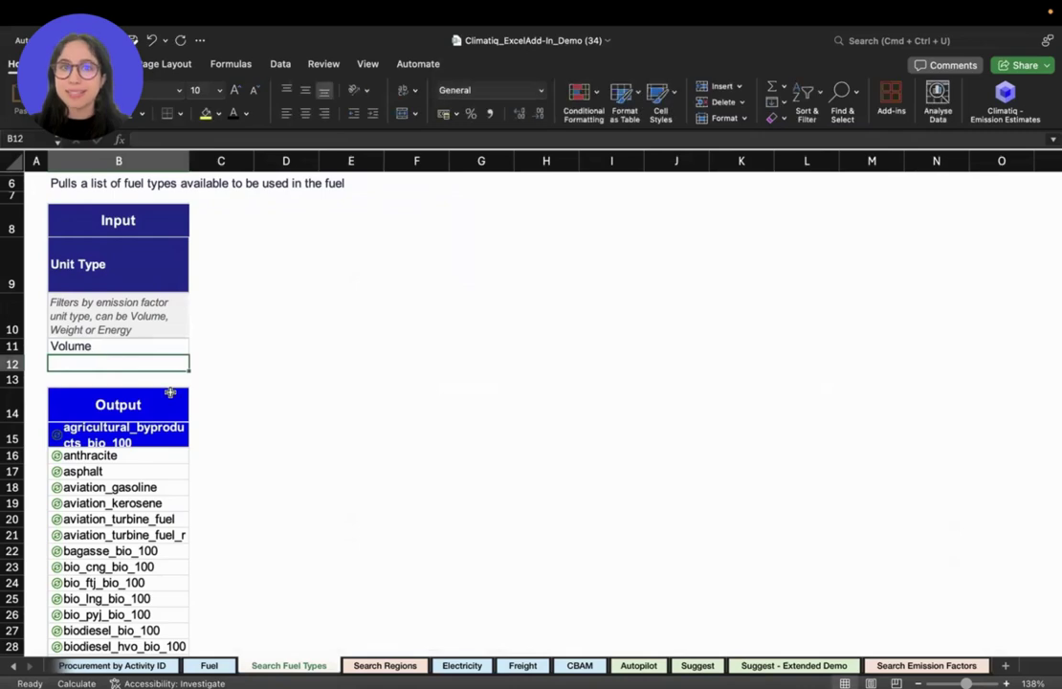
scroll(168, 384, down, 3)
scroll(135, 514, down, 12)
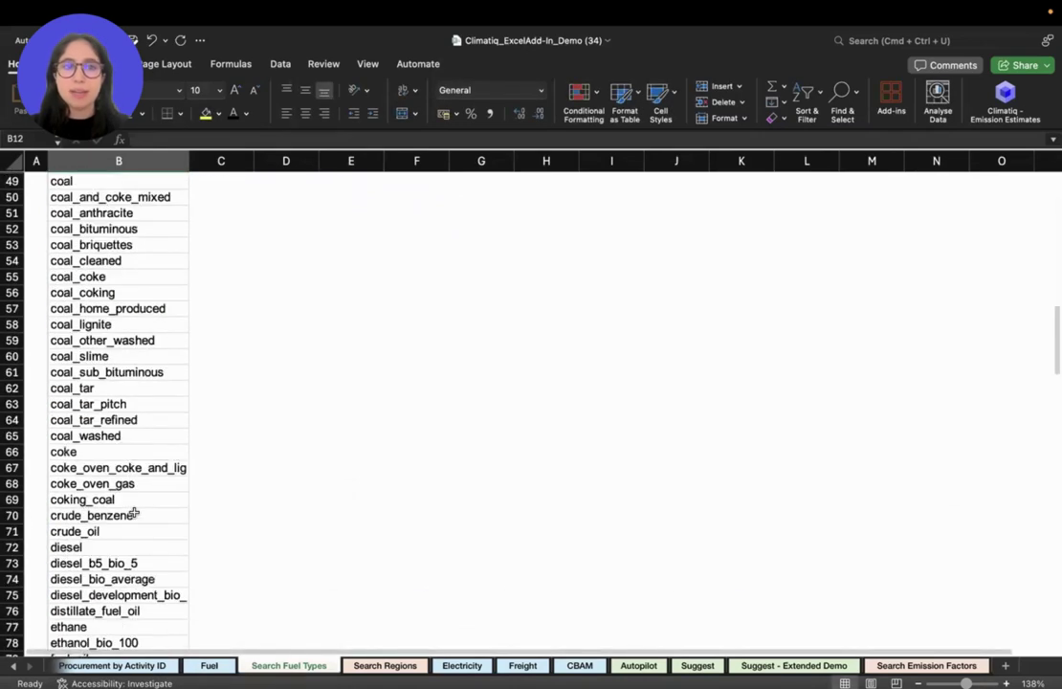
scroll(135, 514, up, 7)
scroll(135, 514, down, 1)
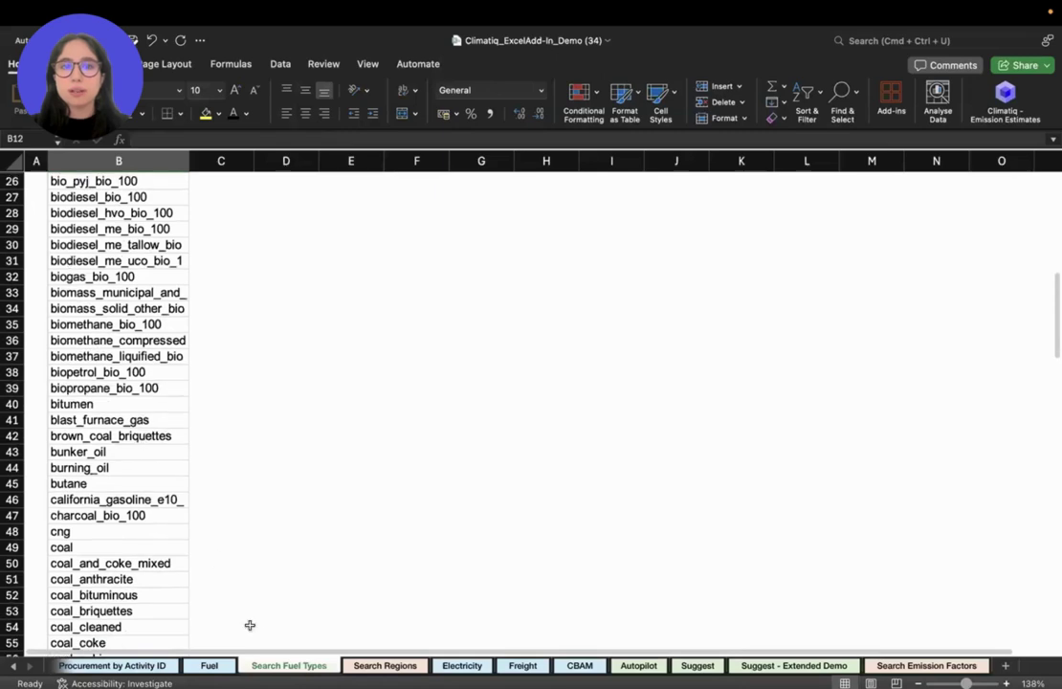
- In row 11 of the Fuel sheet, enter biodiesel_bio_100 as the fuel type with an amount of 1000 and unit l
click(209, 667)
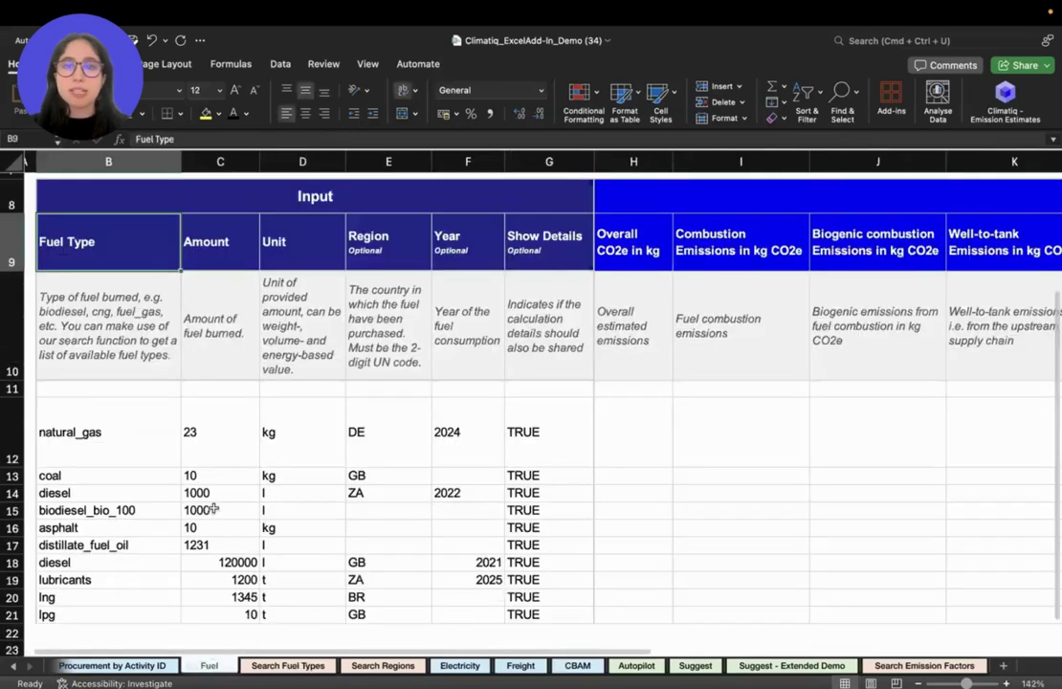
click(128, 393)
text(biodiesel_bio_100)
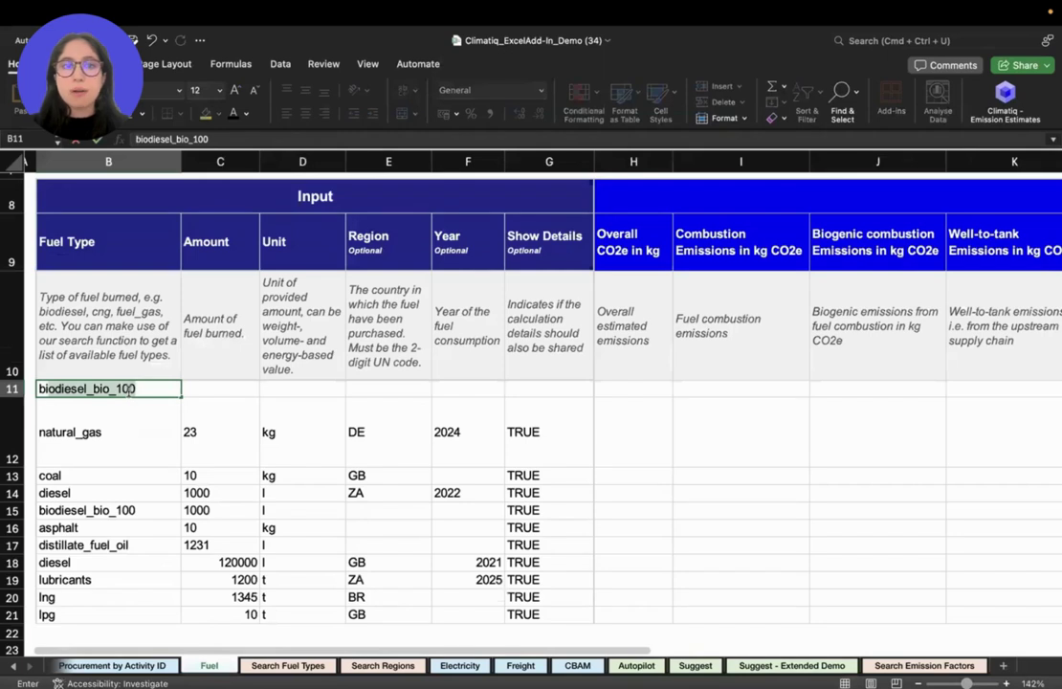
click(187, 387)
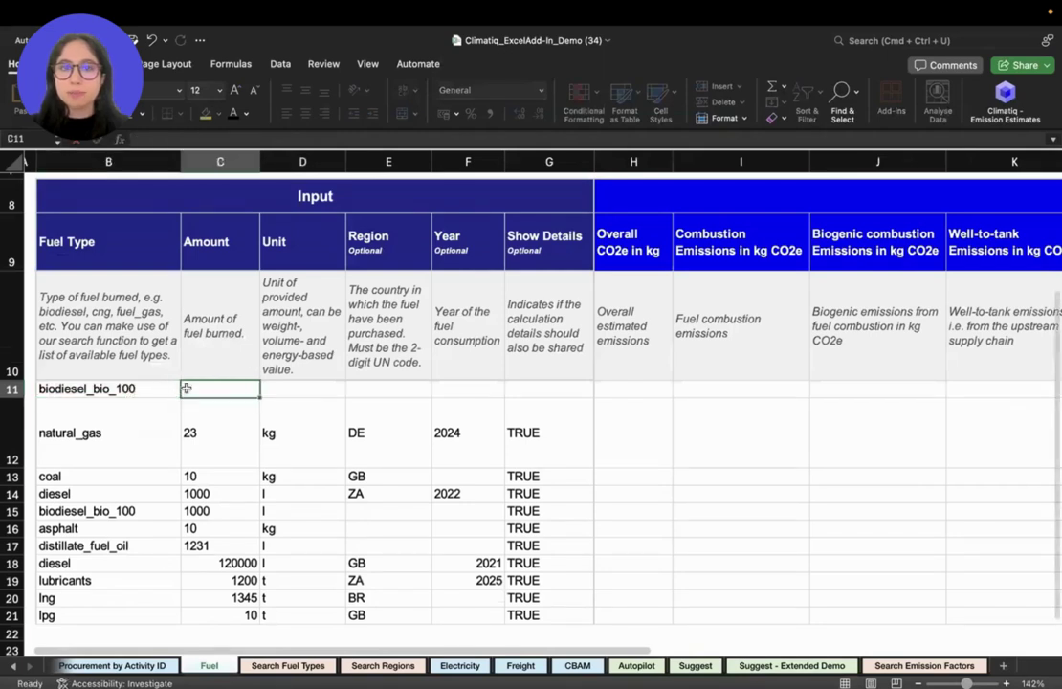
text(1000)
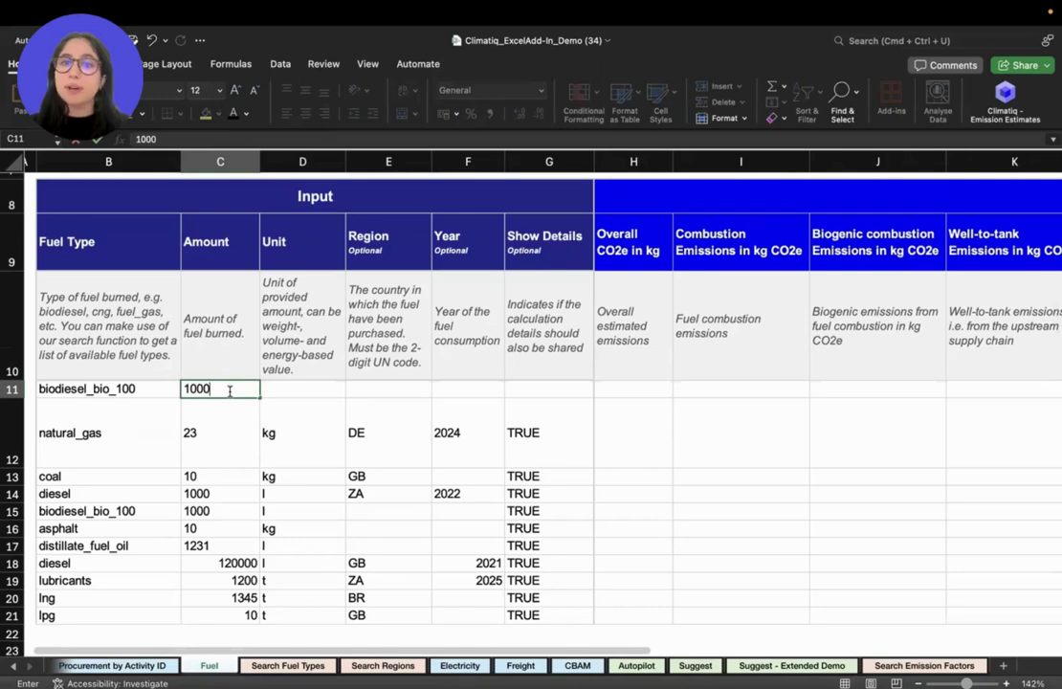
key(Tab)
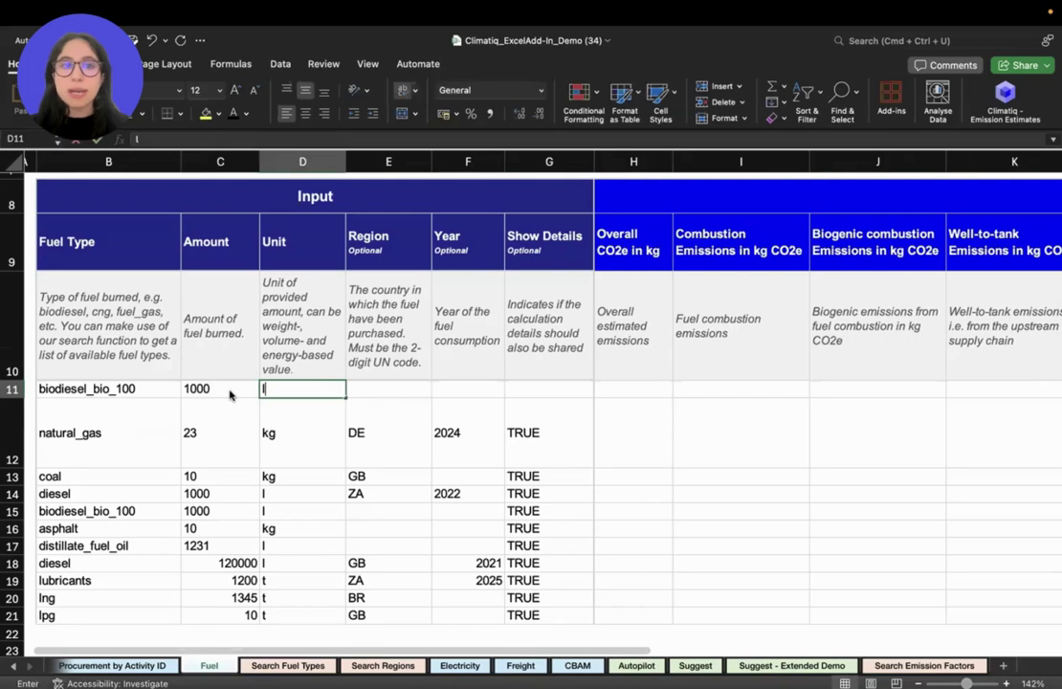
text(l)
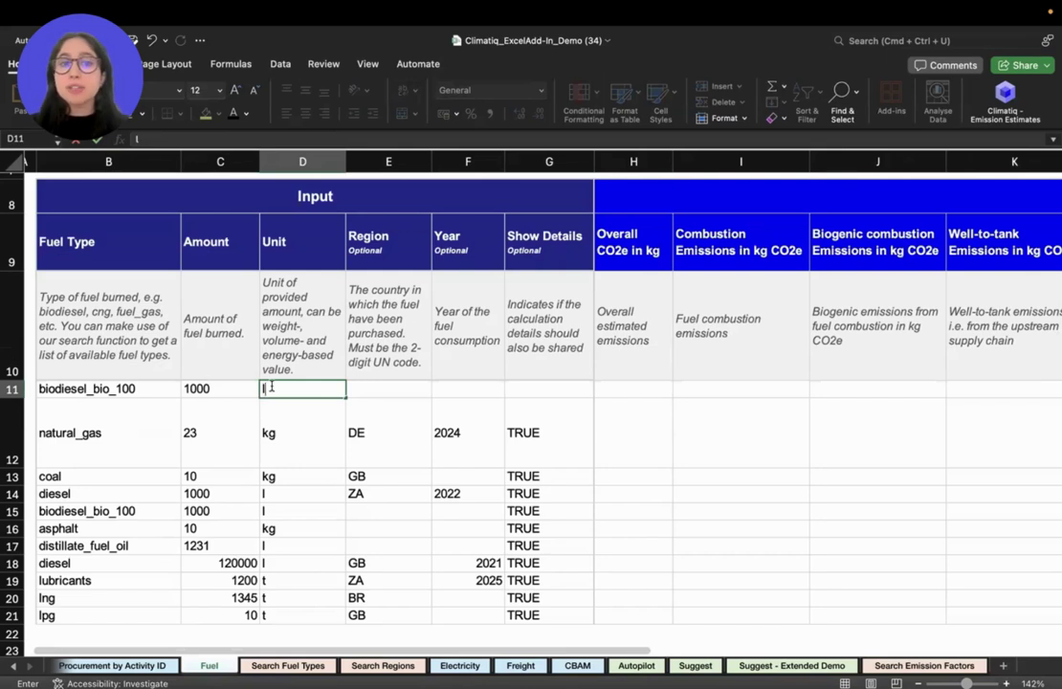
key(Tab)
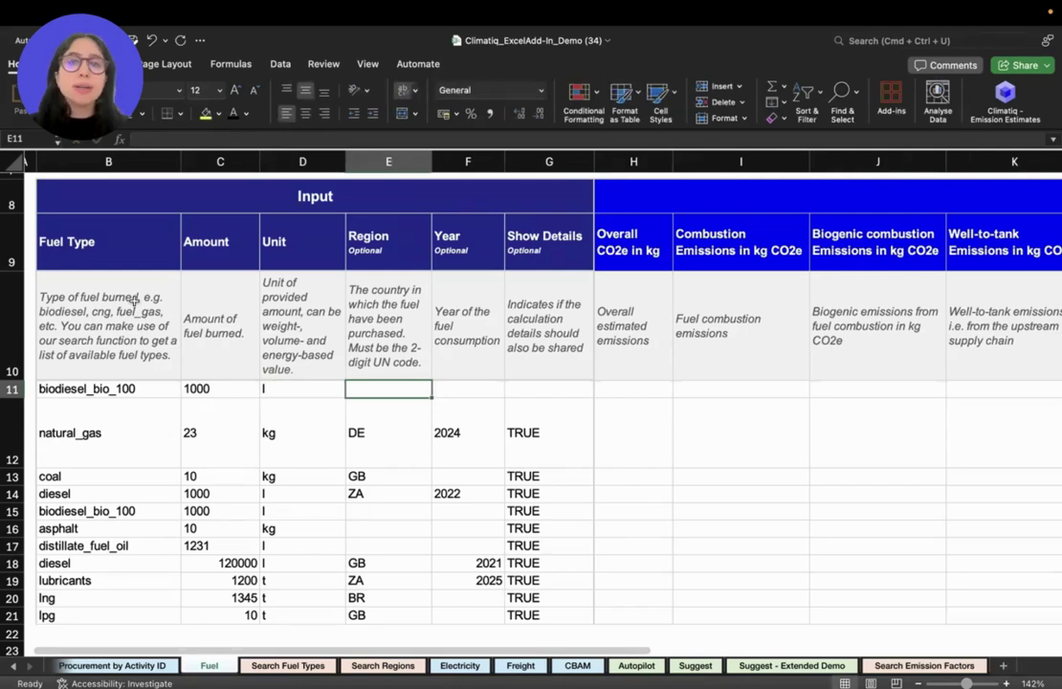
- Set the region of the new biodiesel row to DE and browse the available region codes on the Search Regions sheet
drag(103, 231, 329, 222)
click(383, 239)
drag(502, 255, 528, 253)
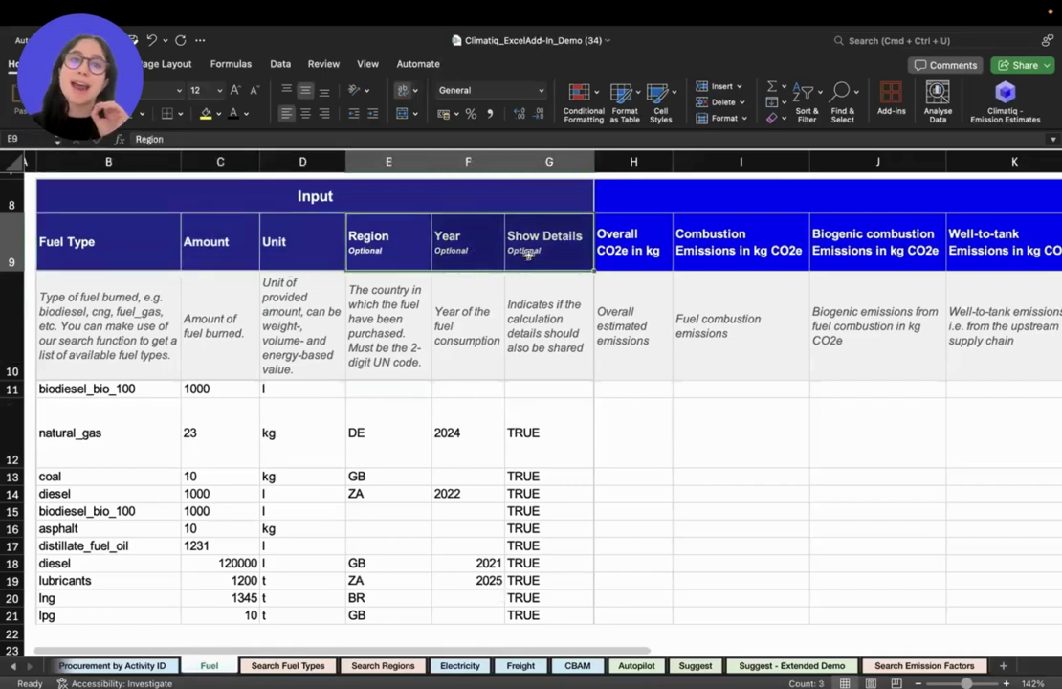
click(358, 388)
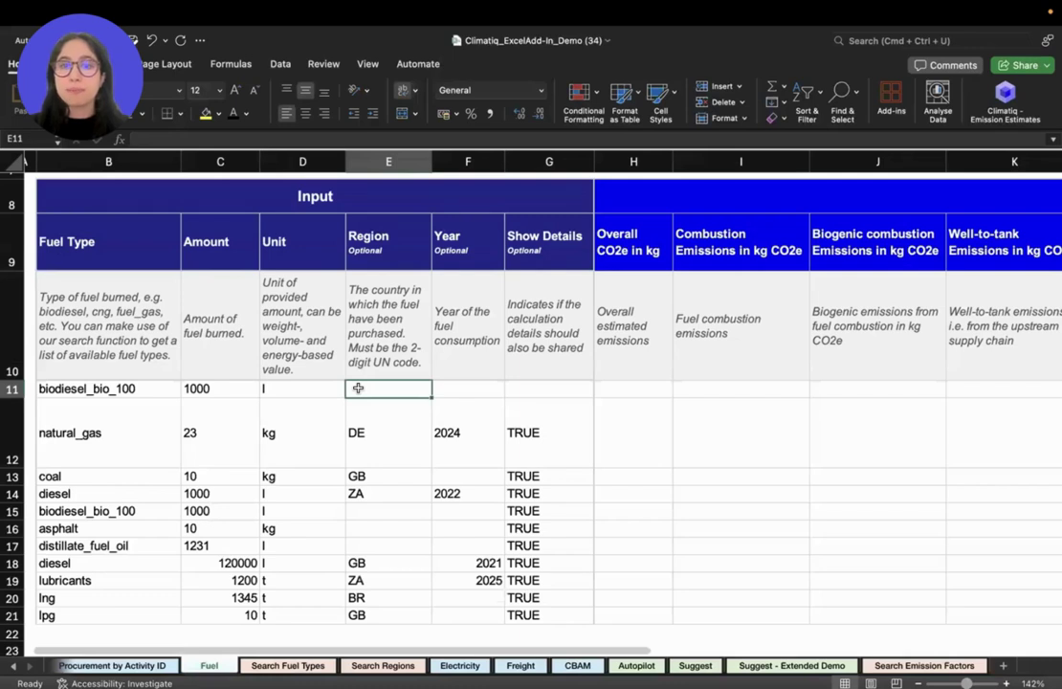
text(DE)
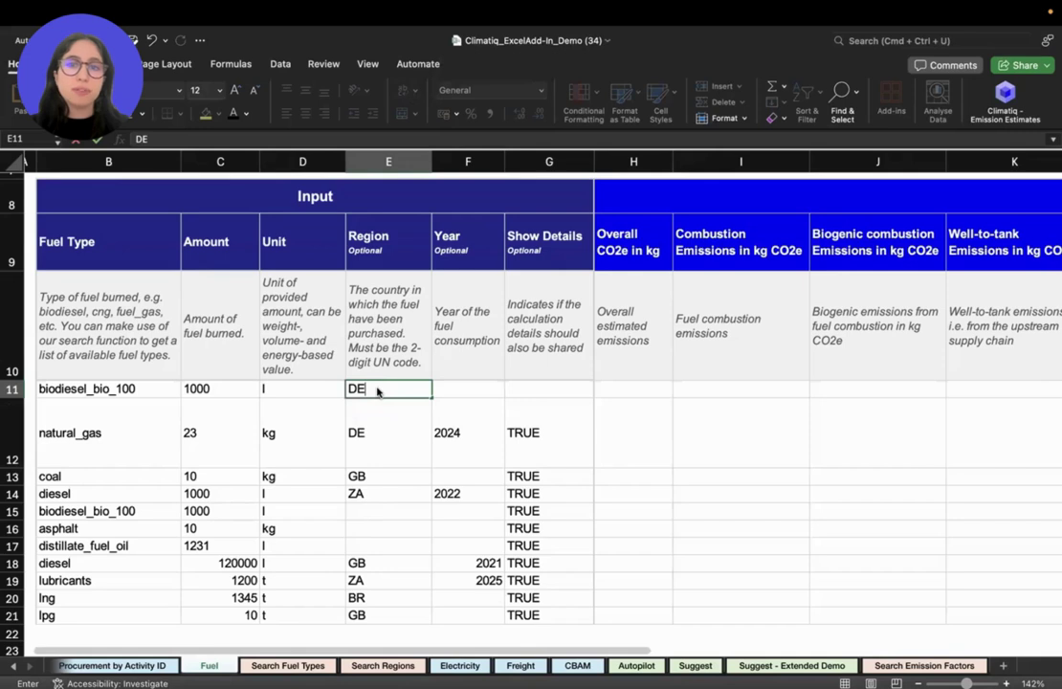
key(Tab)
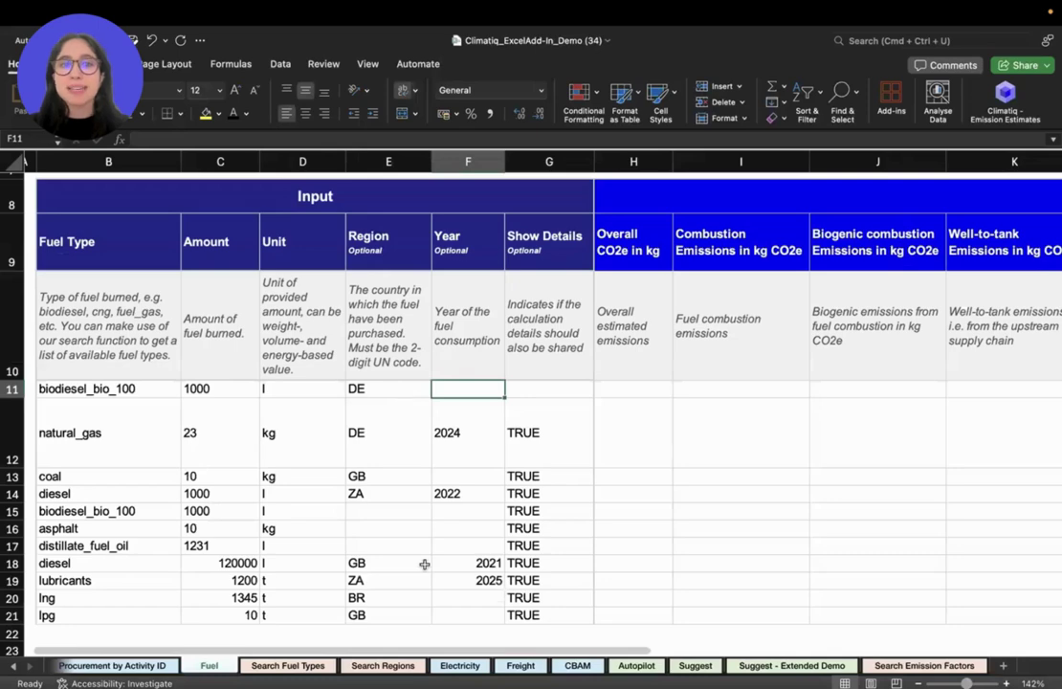
click(383, 666)
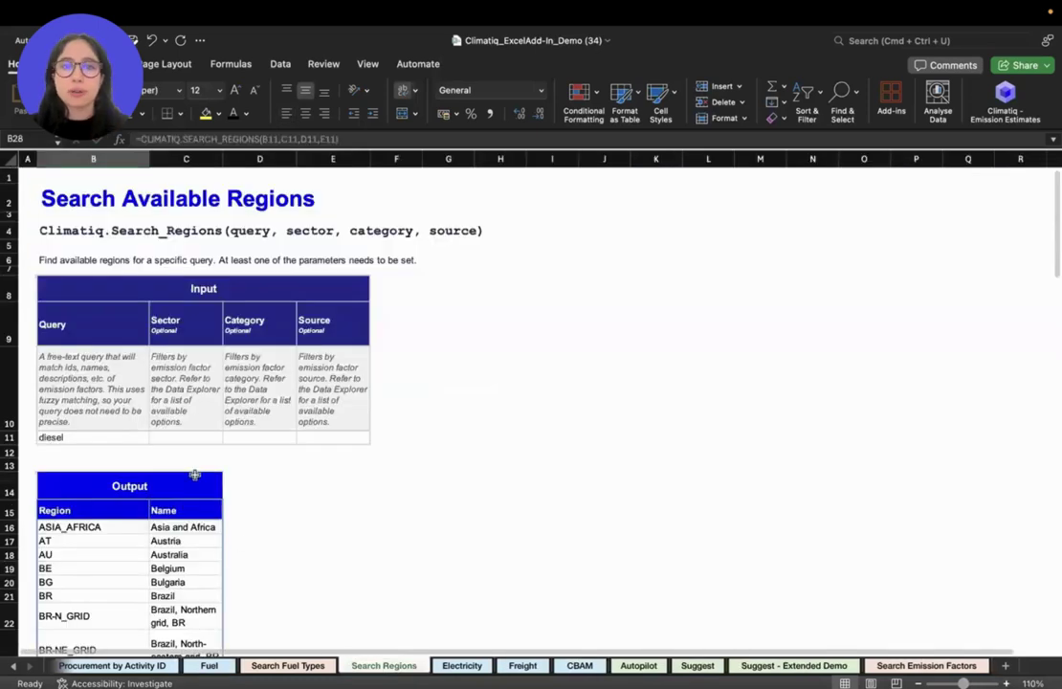
scroll(194, 475, down, 15)
scroll(194, 476, down, 5)
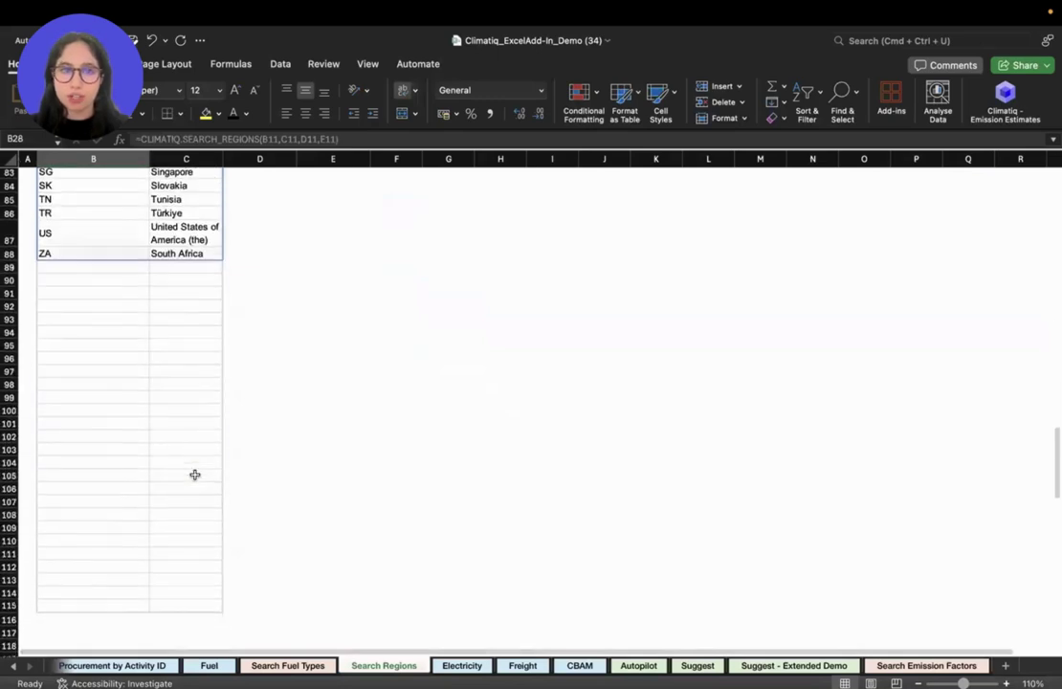
scroll(195, 476, up, 20)
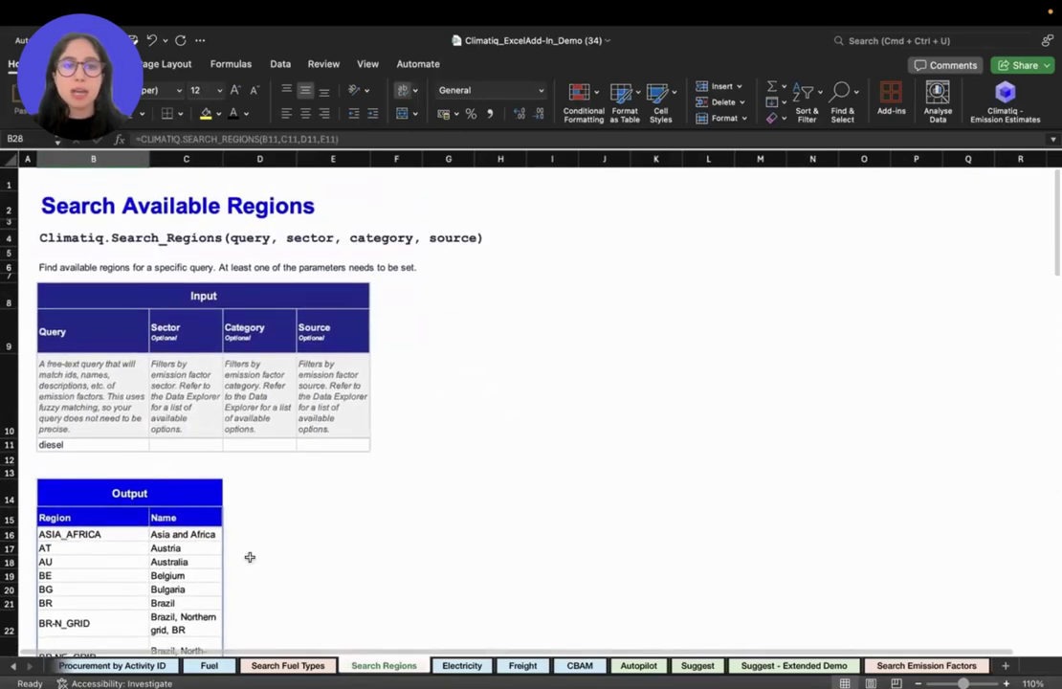
- Set the year of the biodiesel entry in row 11 of the Fuel sheet to 2024
click(209, 665)
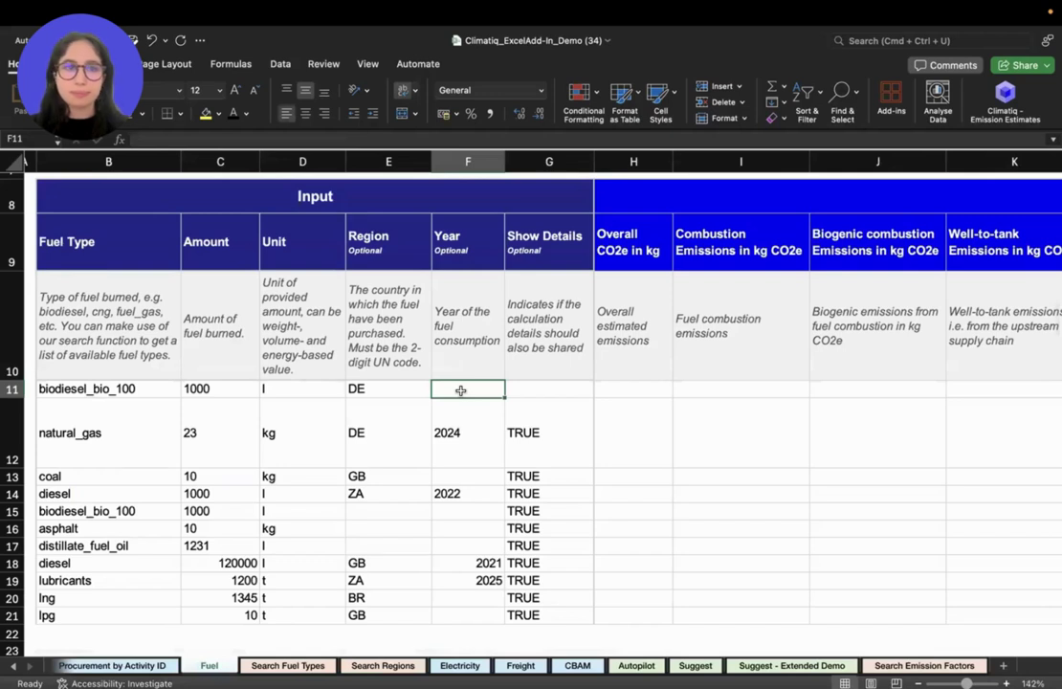
text(2024)
key(Tab)
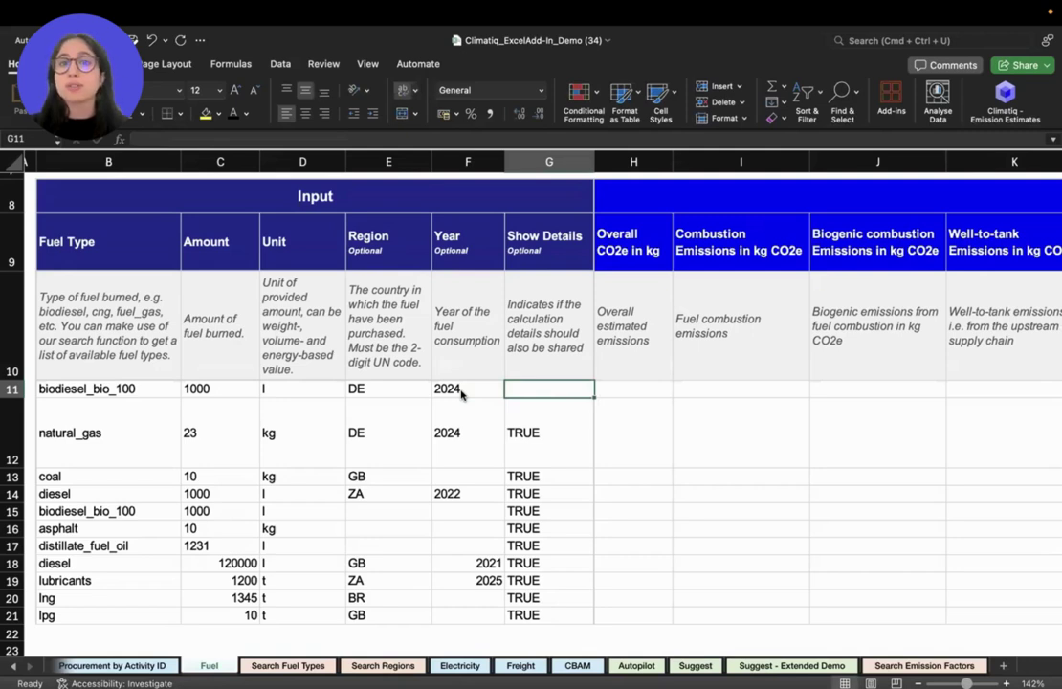
text(FALSE)
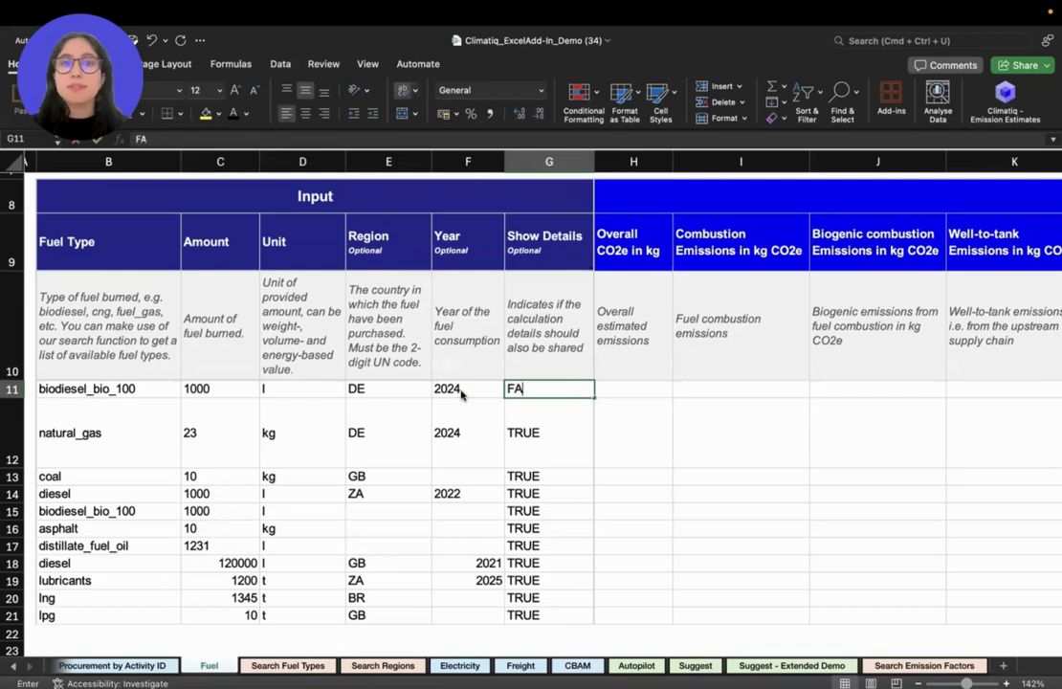
key(BackSpace)
key(BackSpace)
key(BackSpace)
key(BackSpace)
key(BackSpace)
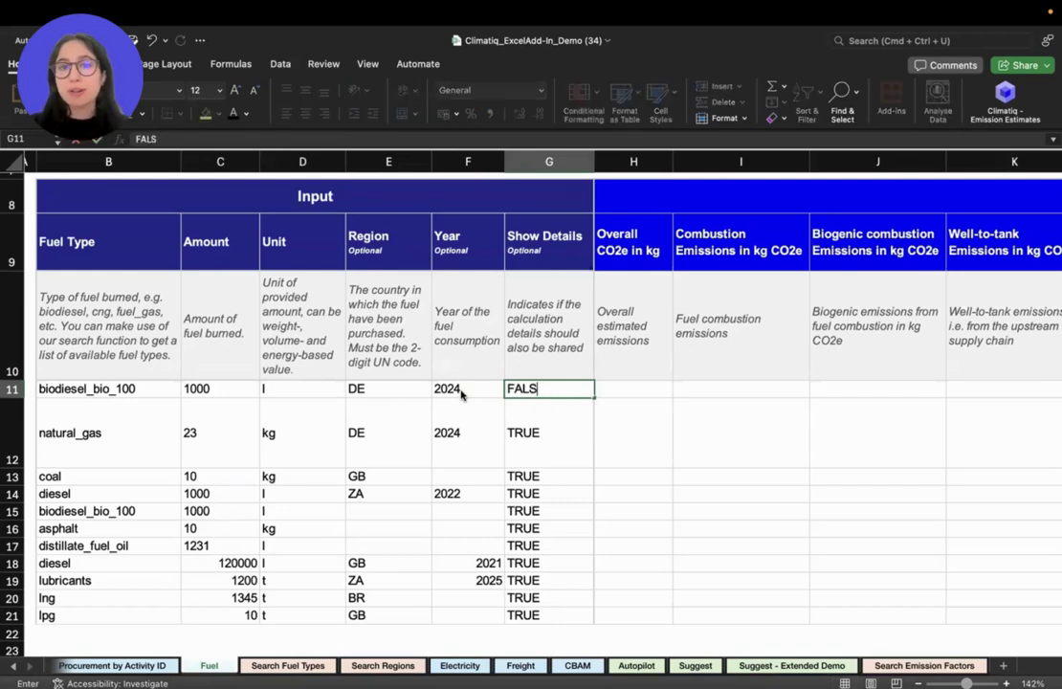
text(R)
key(BackSpace)
- Set Show Details for the biodiesel entry in row 11 to TRUE
text(TRUE)
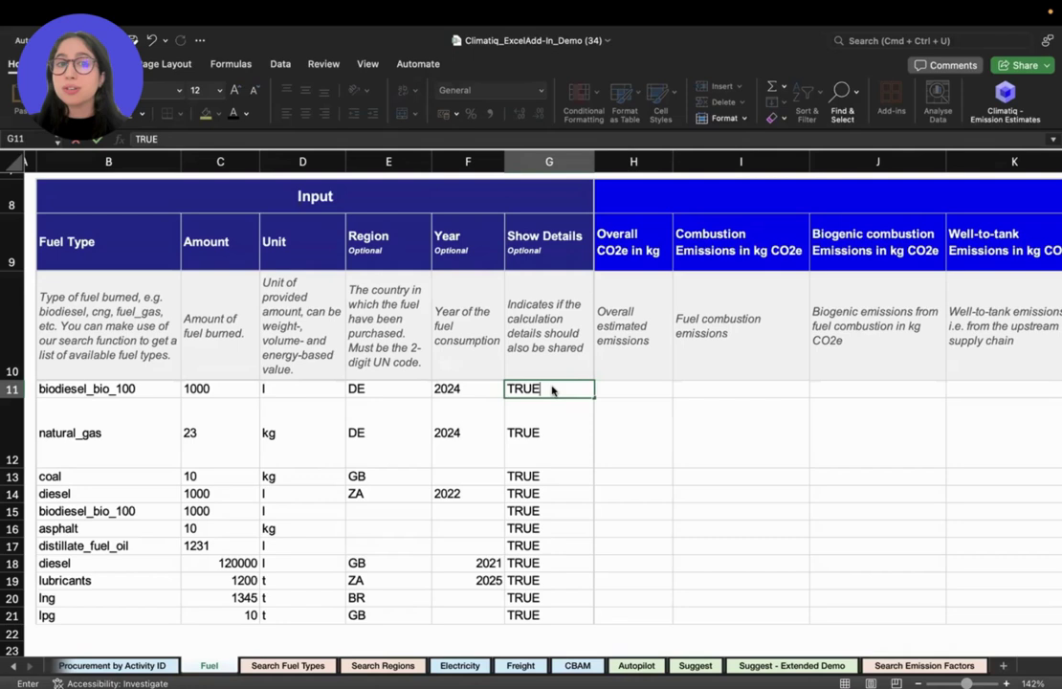
key(Tab)
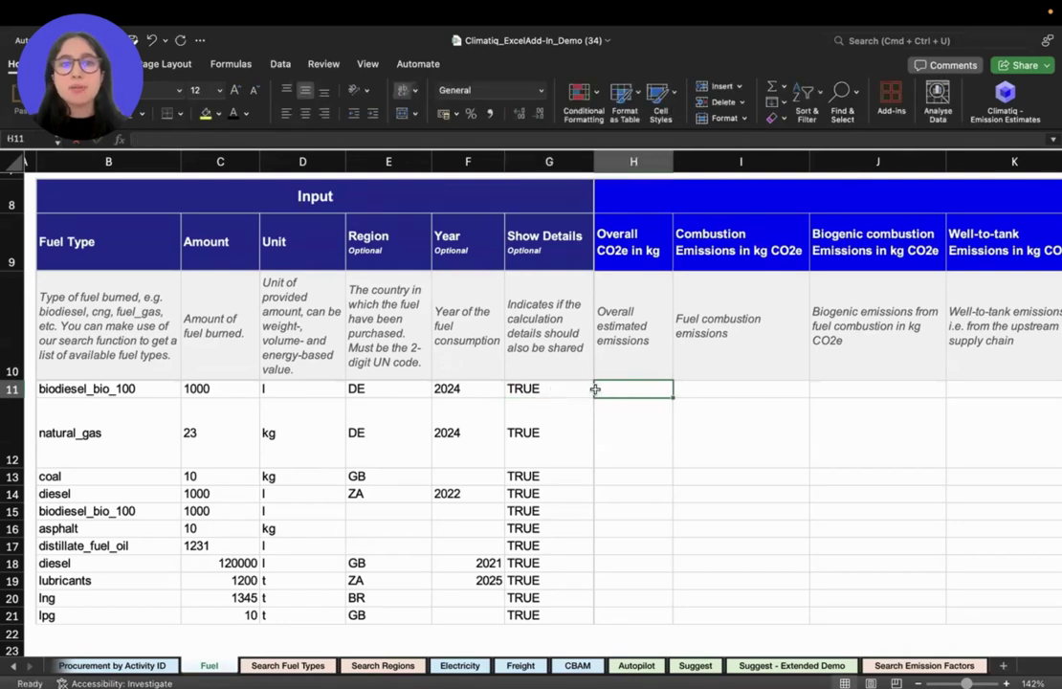
- Begin a formula with the CLIMATIQ.CALCULATE_FUEL function in the Overall CO2e cell H11
text(=)
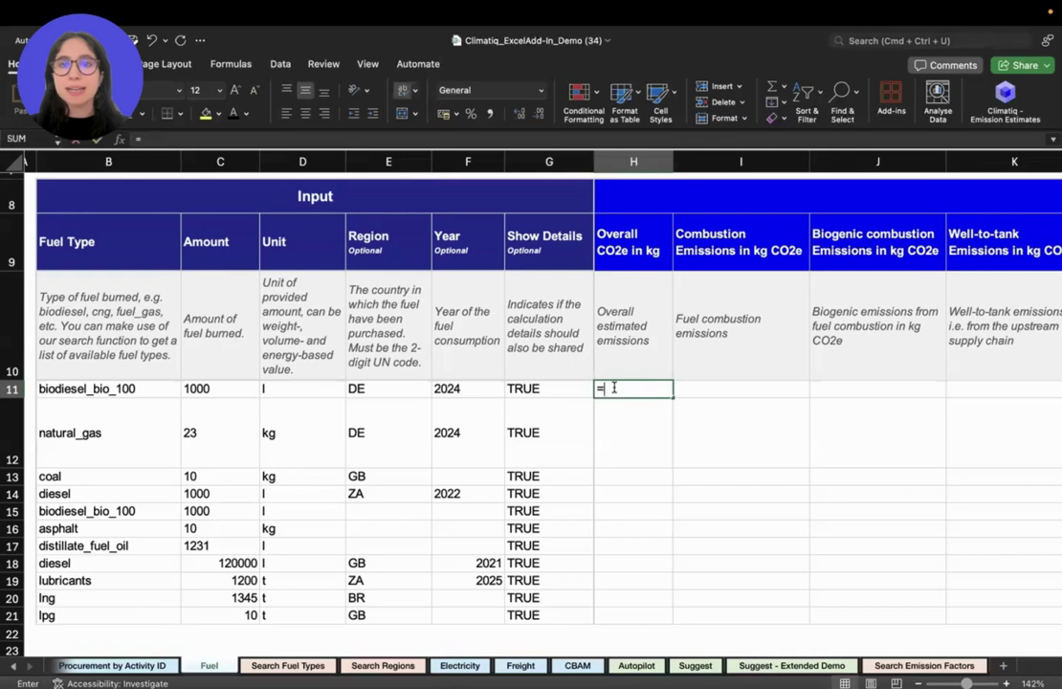
text(clima)
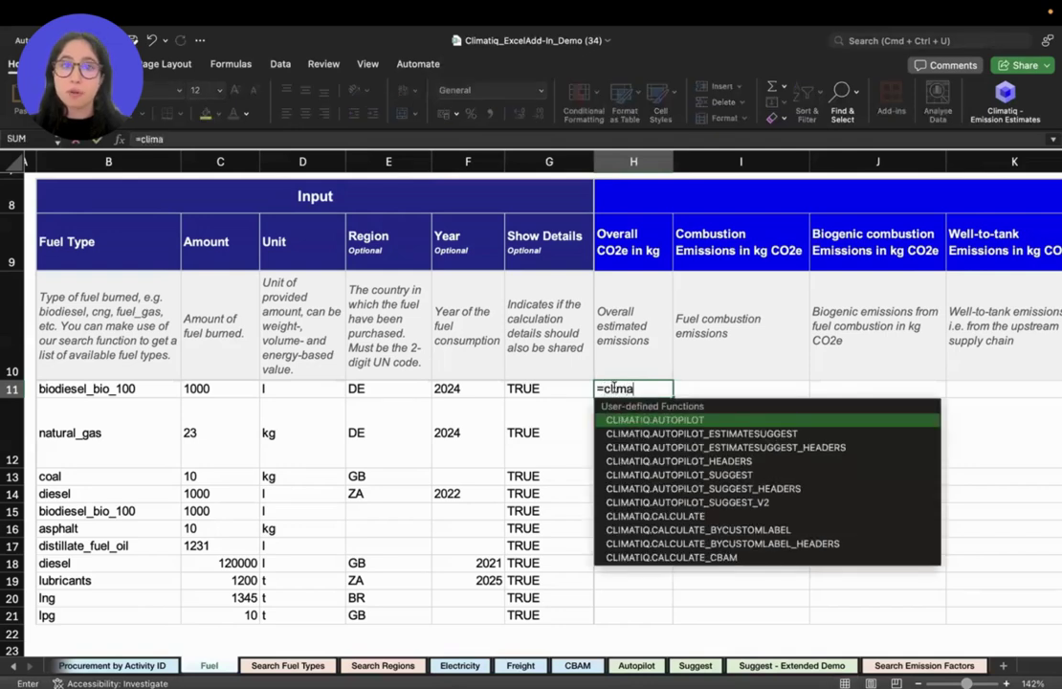
text(tiq)
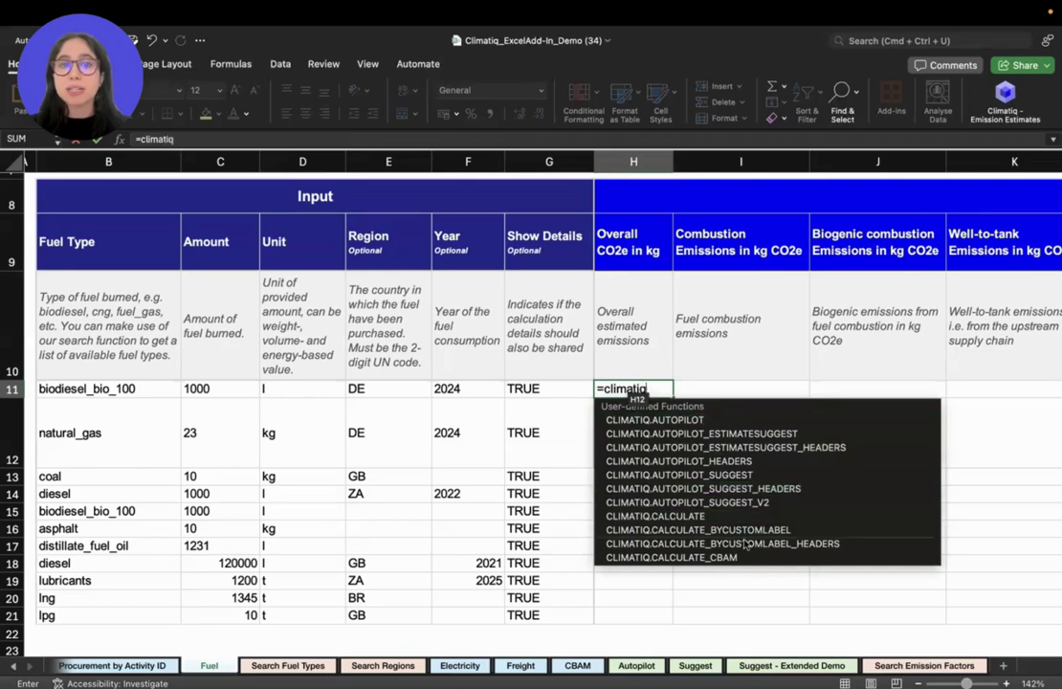
scroll(744, 542, down, 5)
scroll(745, 542, down, 2)
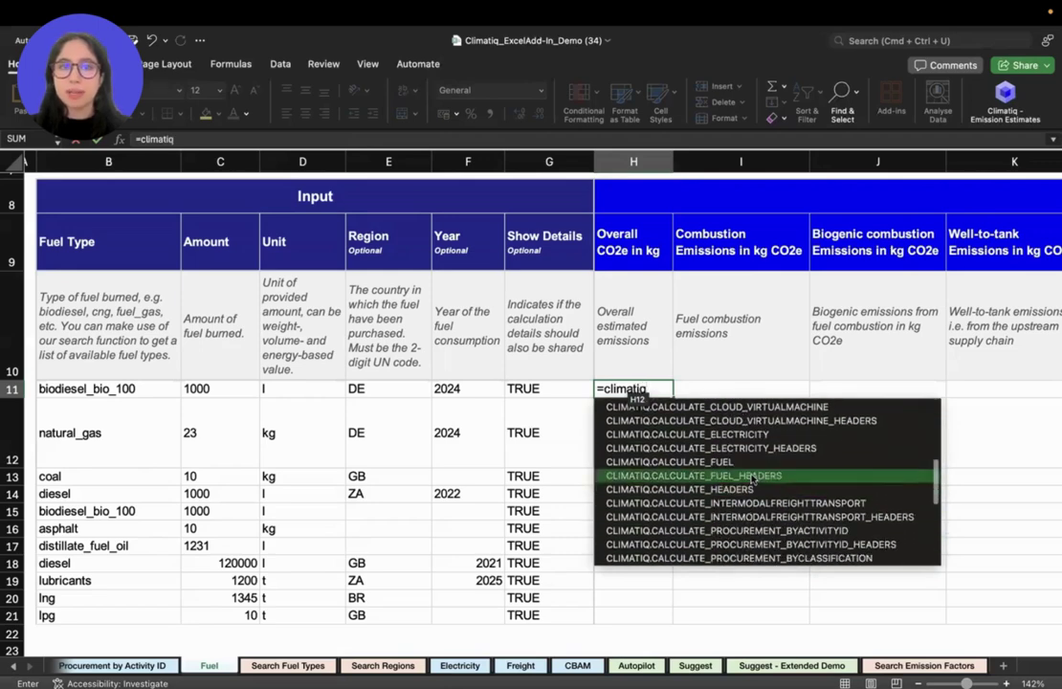
double_click(732, 466)
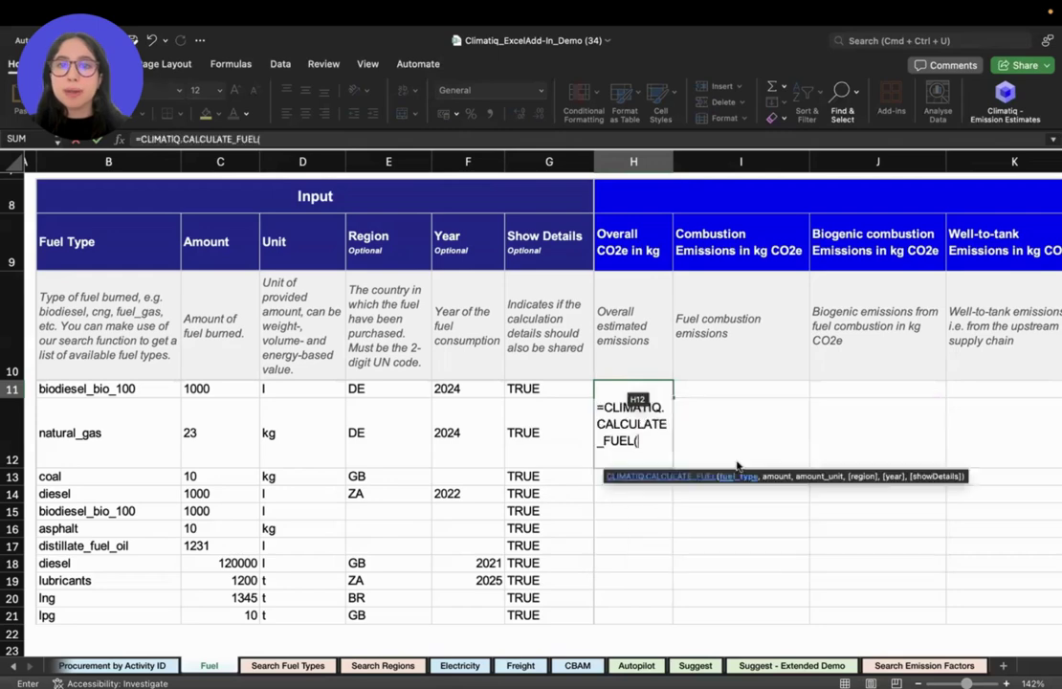
- Supply fuel type B11, amount C11 and unit D11 as the first three arguments of the CLIMATIQ.CALCULATE_FUEL formula in H11
click(155, 388)
text(,)
click(196, 390)
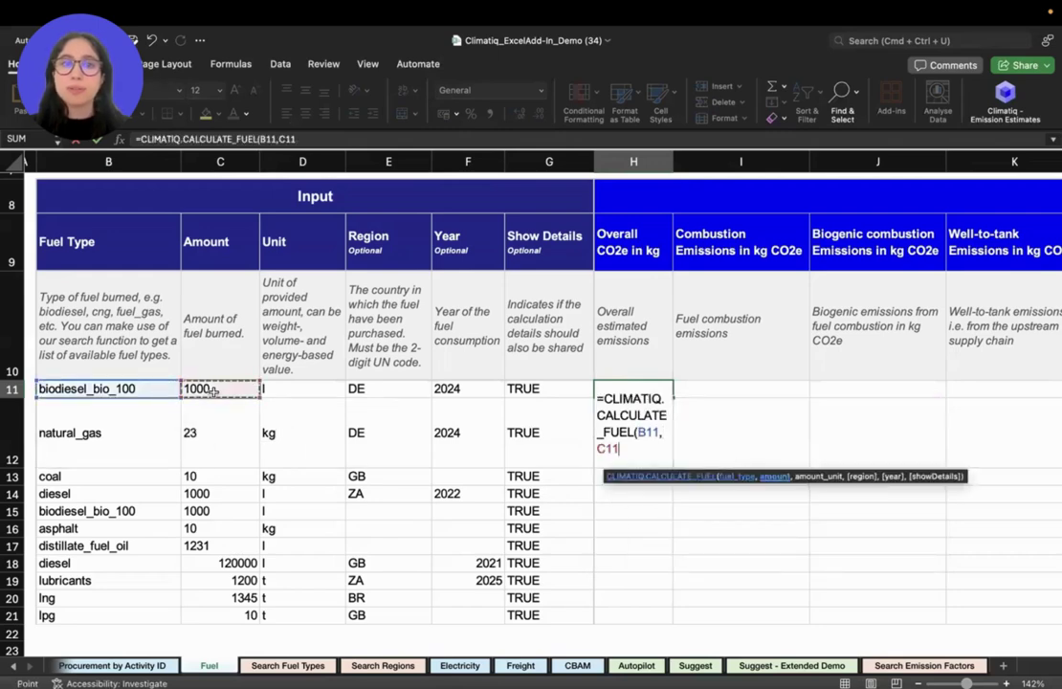
text(,)
click(284, 395)
text(,)
- Add region E11, year F11 and show-details G11 as the optional arguments, then close and commit the H11 formula
click(354, 393)
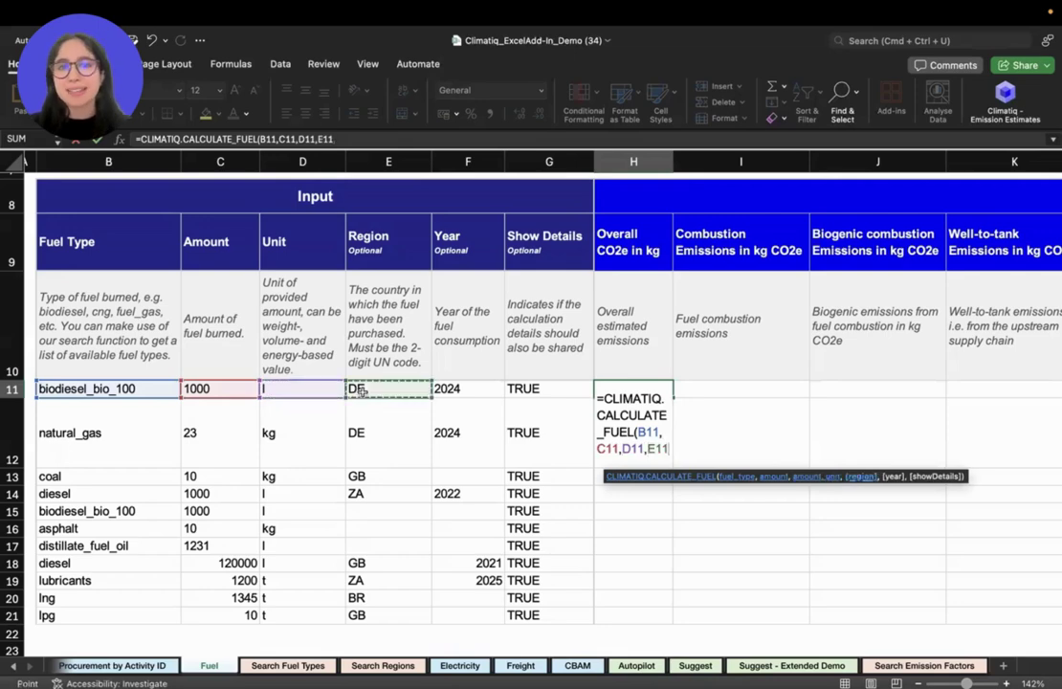
text(,)
click(440, 393)
text(,)
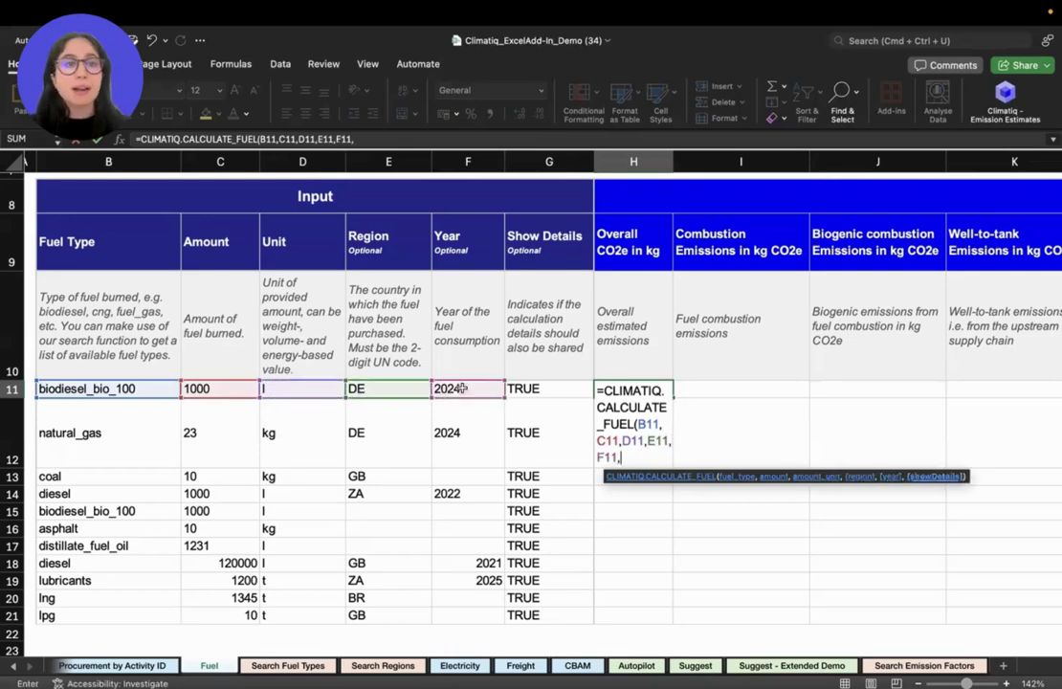
click(536, 388)
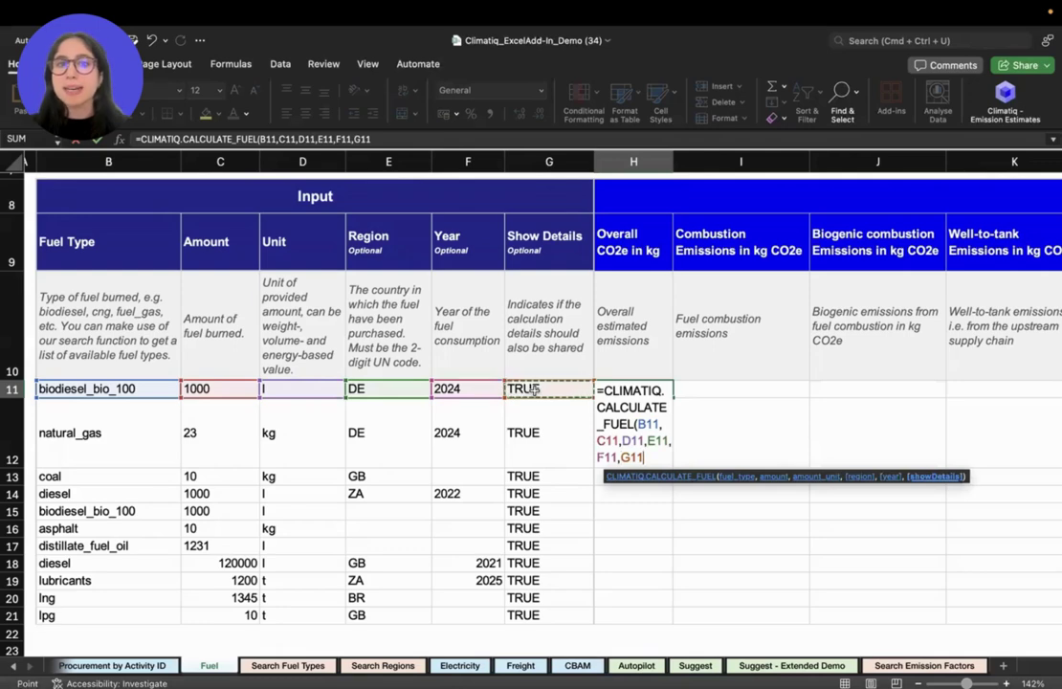
text())
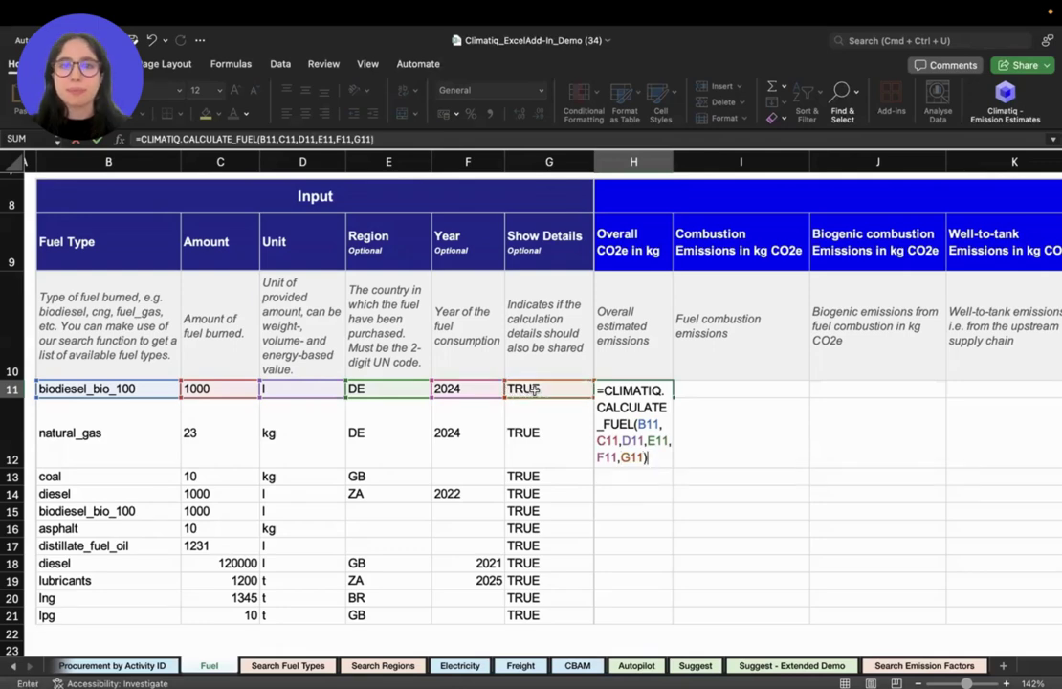
click(466, 426)
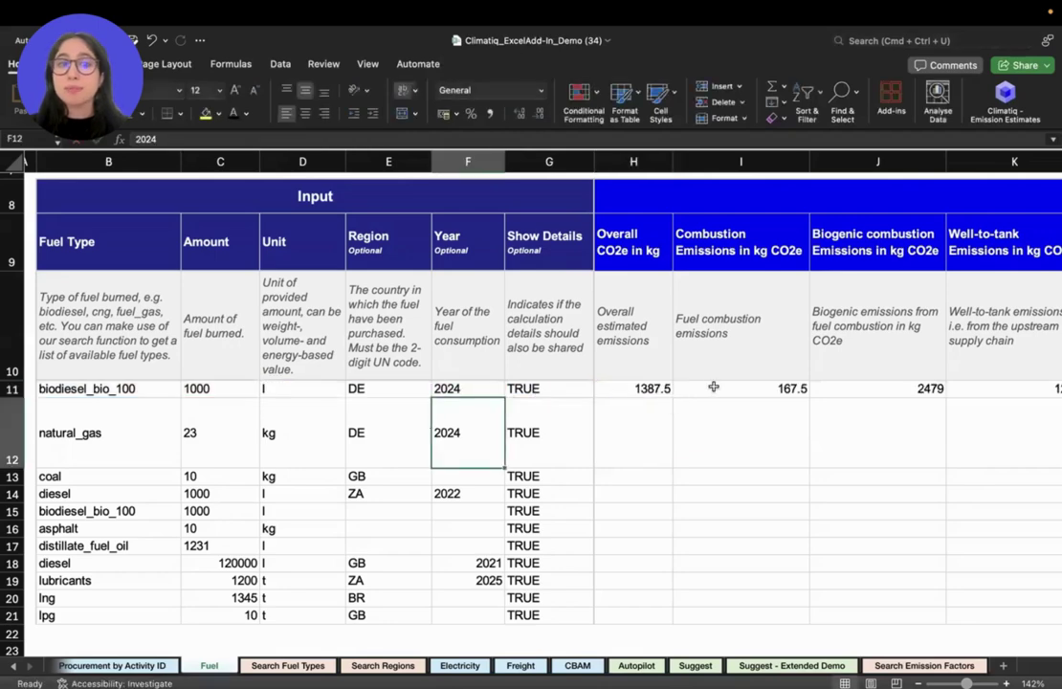
- Increase the height of row 11 so its wrapped output text fits
click(11, 388)
drag(11, 388, 11, 471)
scroll(369, 299, right, 6)
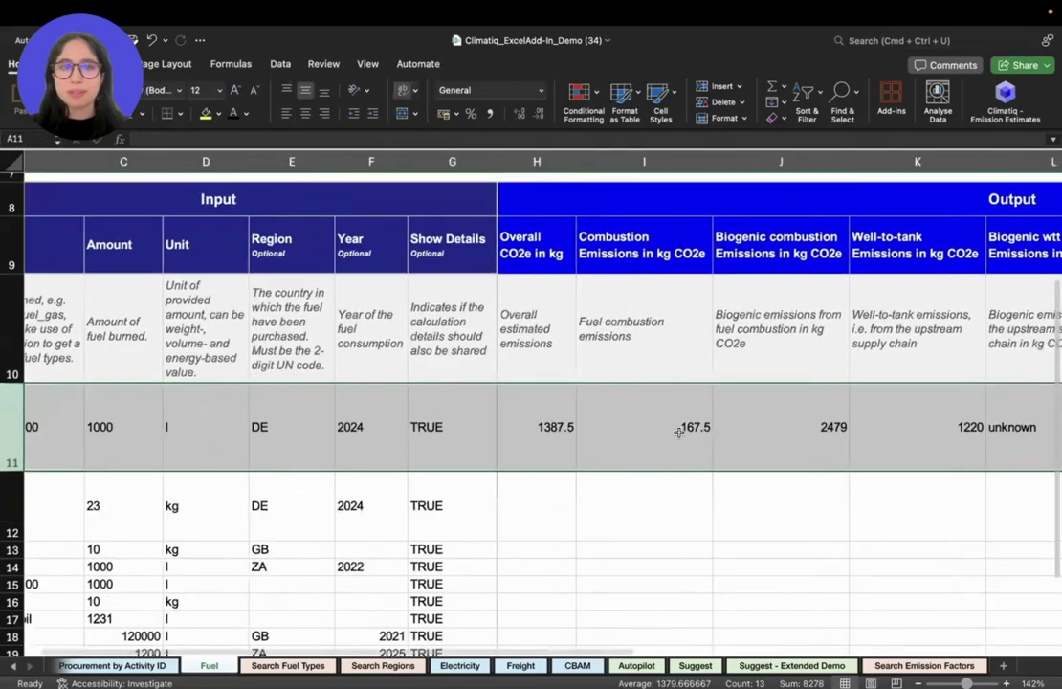
scroll(369, 299, up, 5)
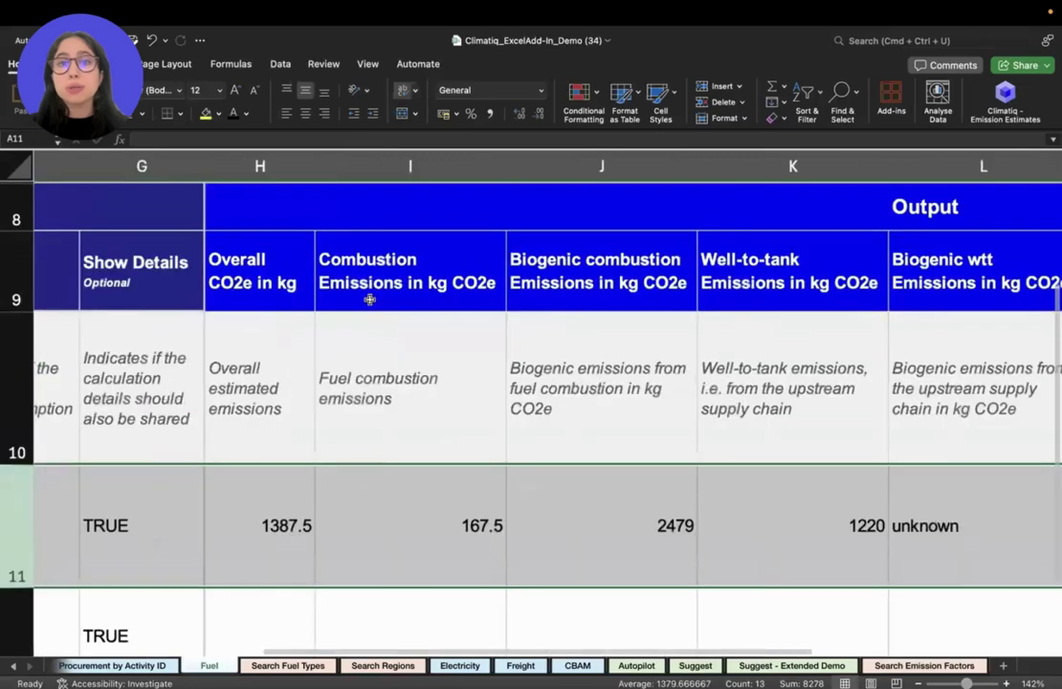
- Examine the biodiesel row's overall, combustion, biogenic combustion, well-to-tank and biogenic well-to-tank emission outputs in H11 to L11
click(242, 501)
scroll(242, 502, right, 2)
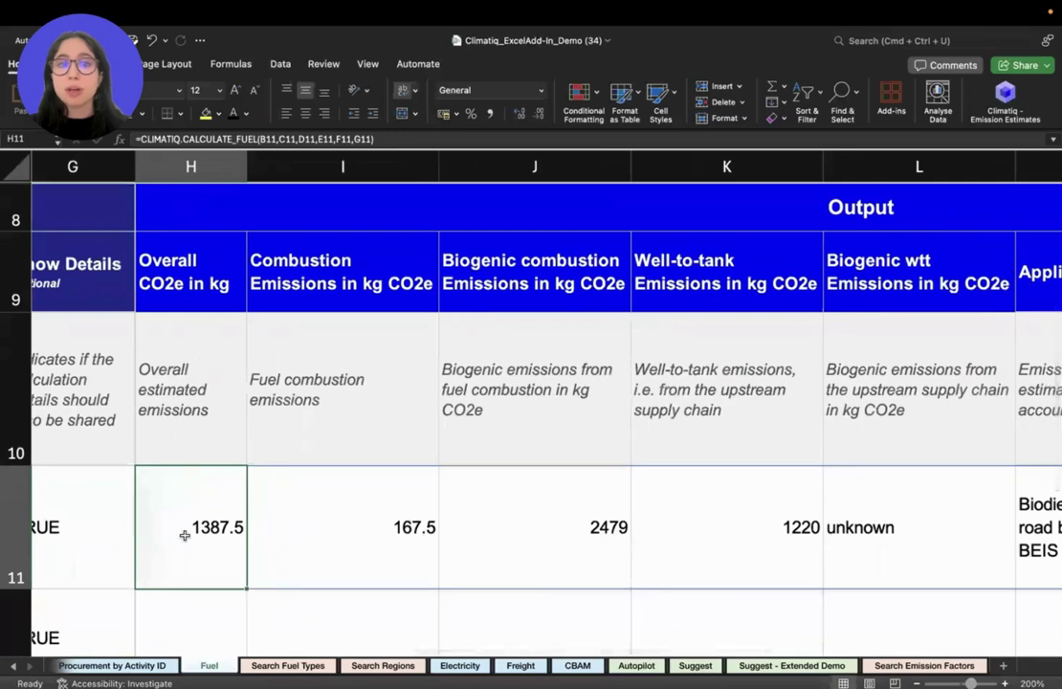
click(381, 516)
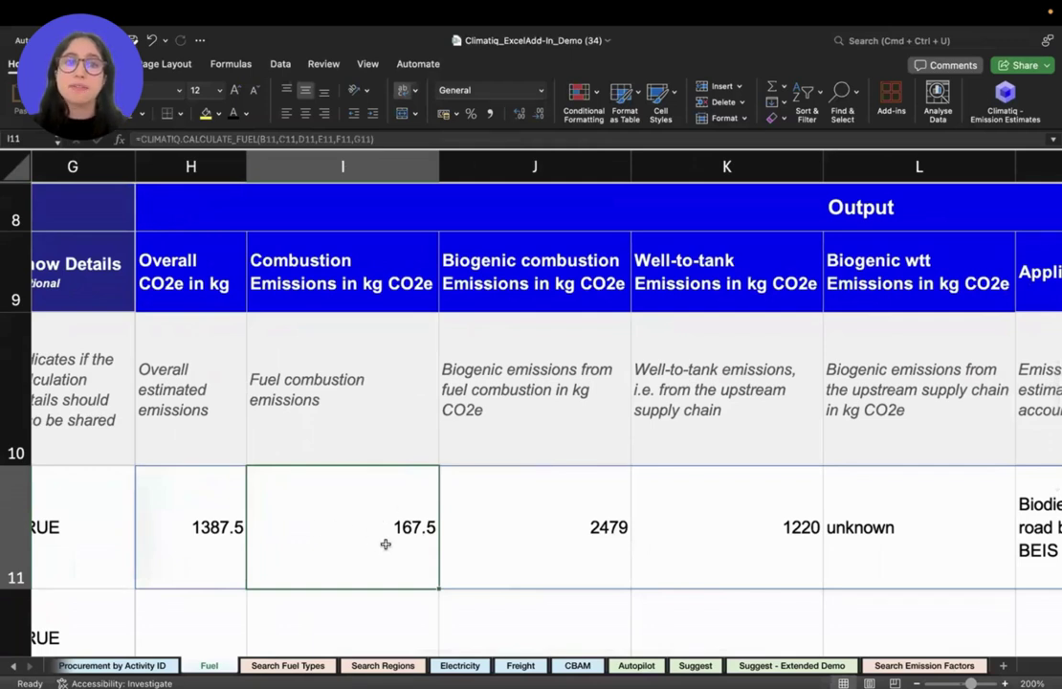
click(612, 509)
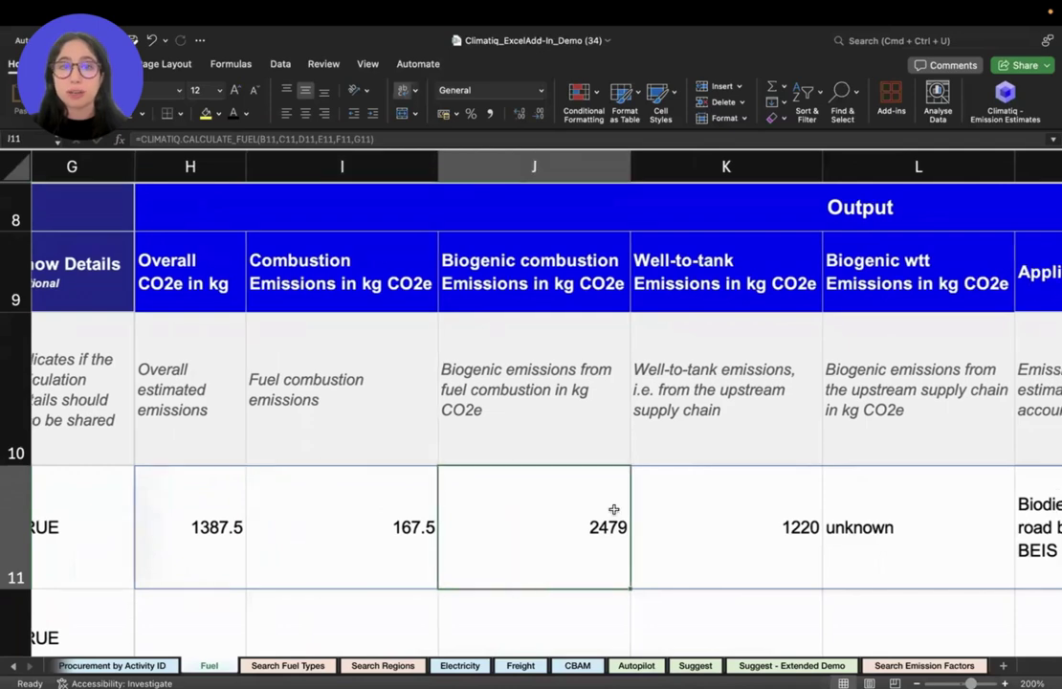
scroll(611, 516, right, 3)
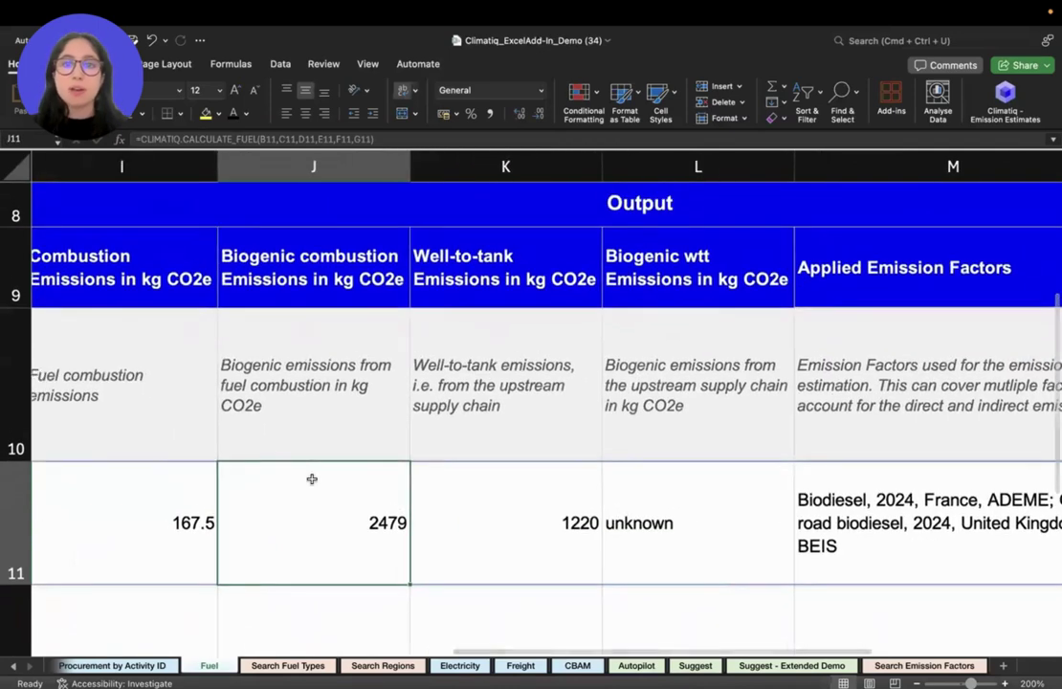
scroll(312, 478, left, 1)
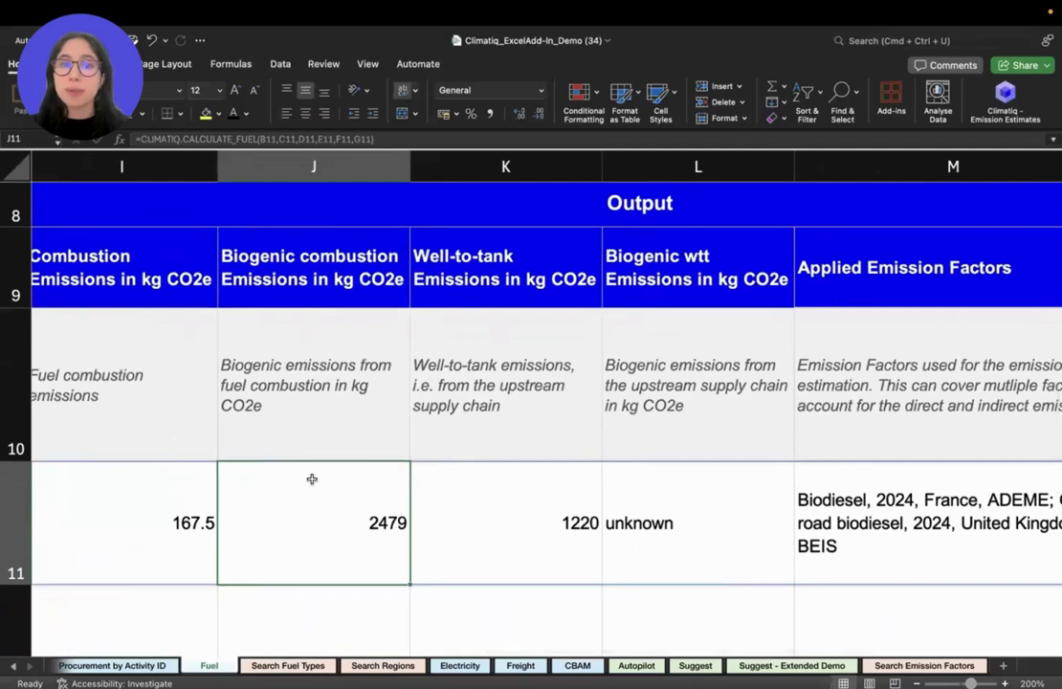
click(486, 226)
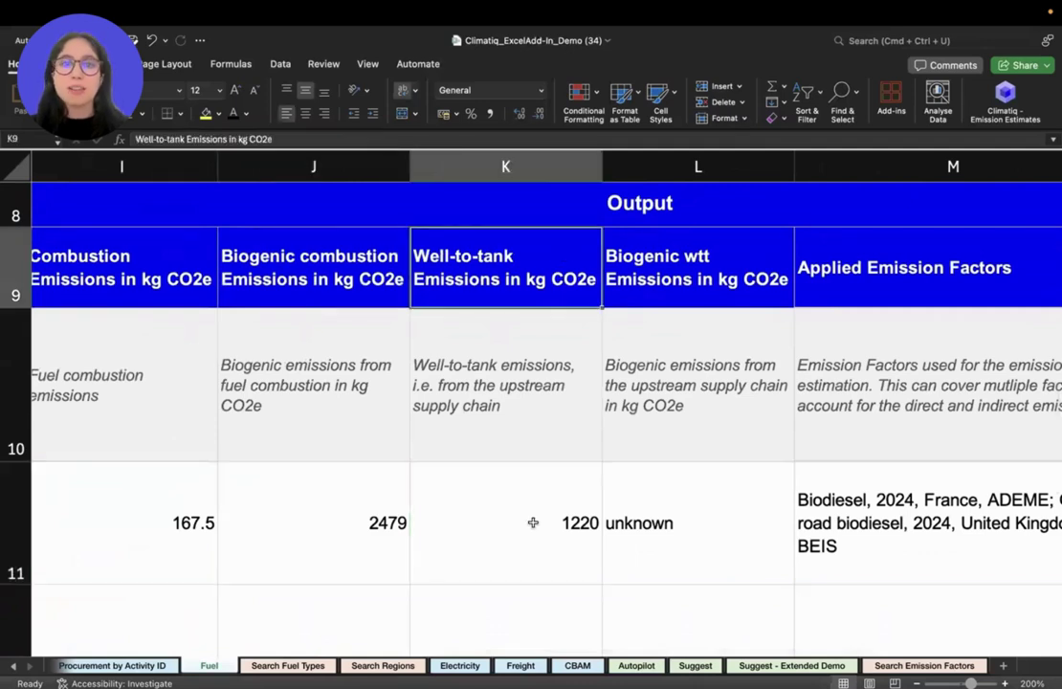
click(533, 522)
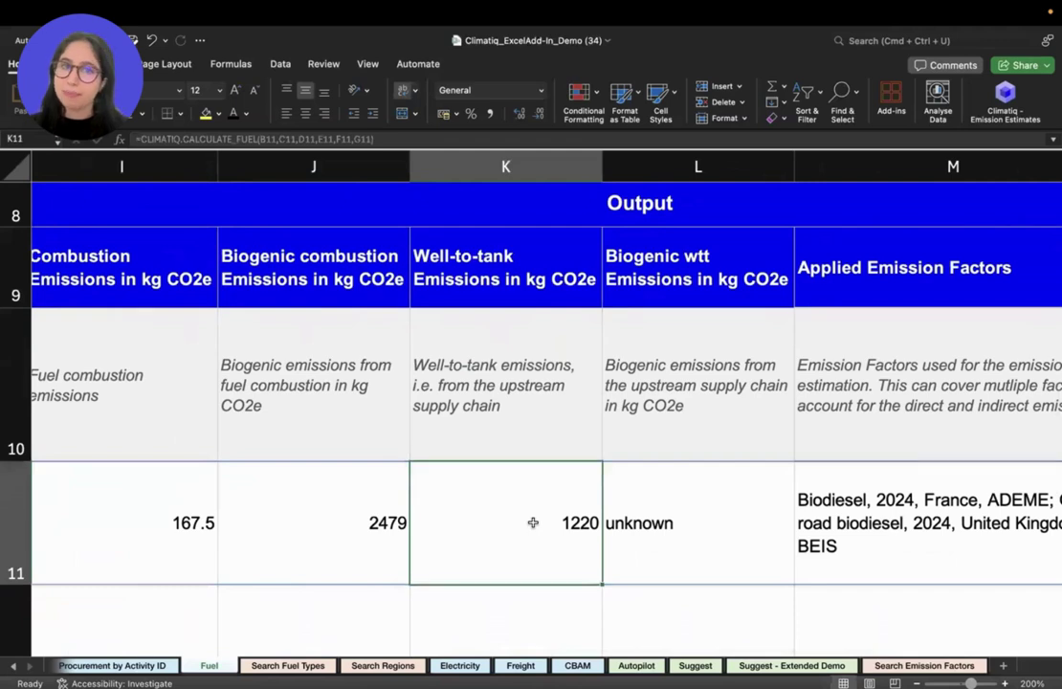
scroll(533, 523, right, 3)
click(590, 296)
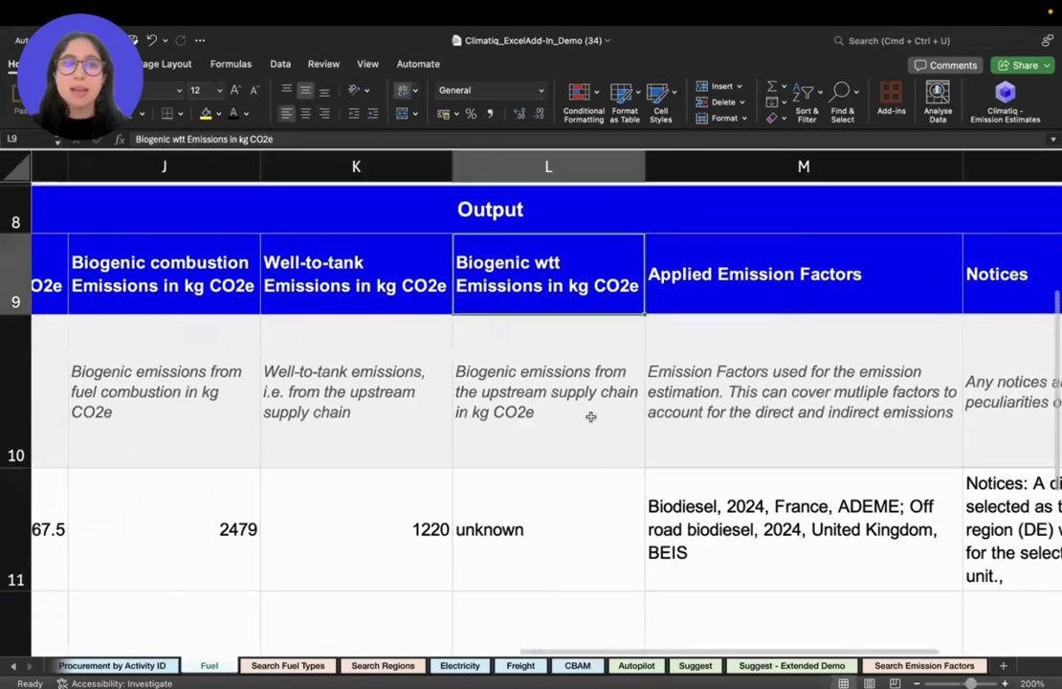
click(572, 556)
scroll(818, 486, right, 2)
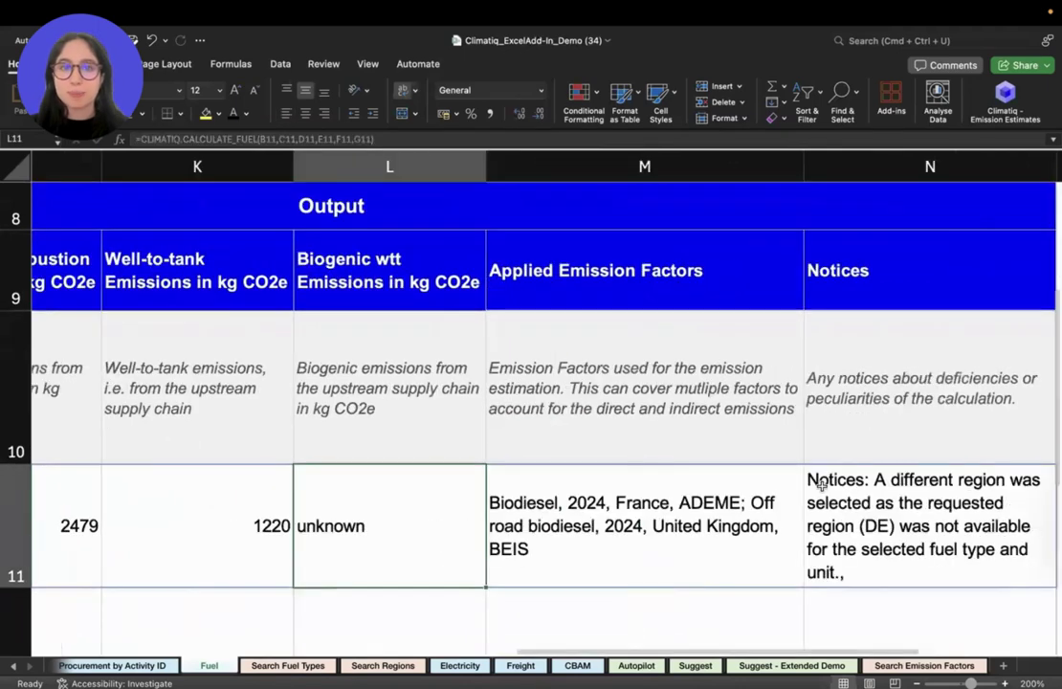
- Review the Applied Emission Factors and Notices outputs for the biodiesel entry in M11 and N11
scroll(821, 486, right, 2)
drag(565, 265, 532, 525)
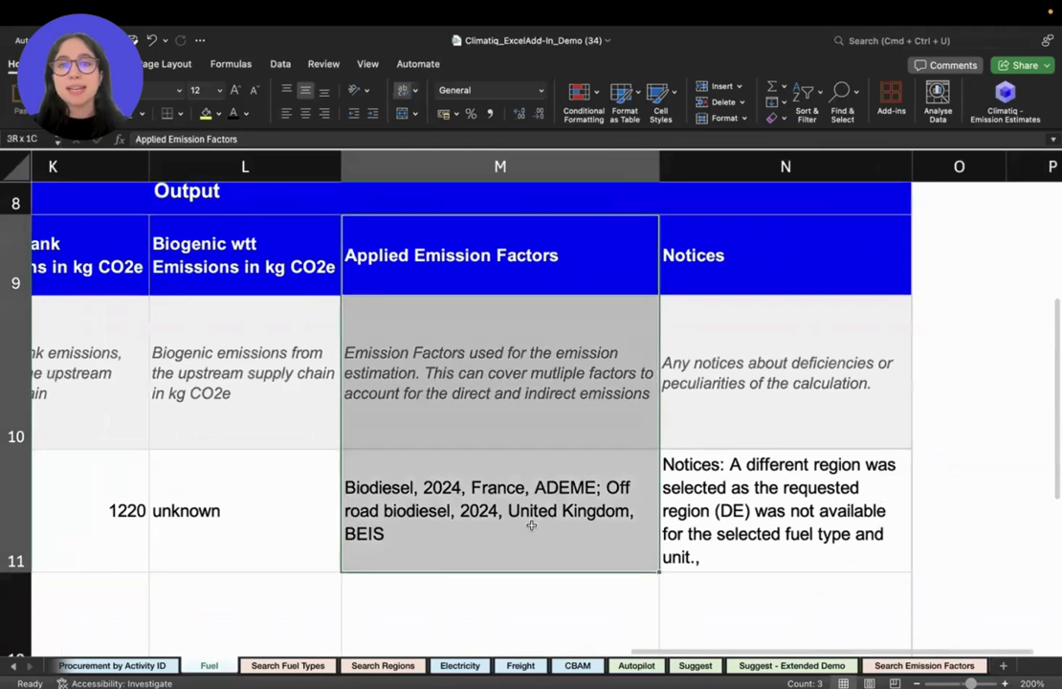
click(375, 534)
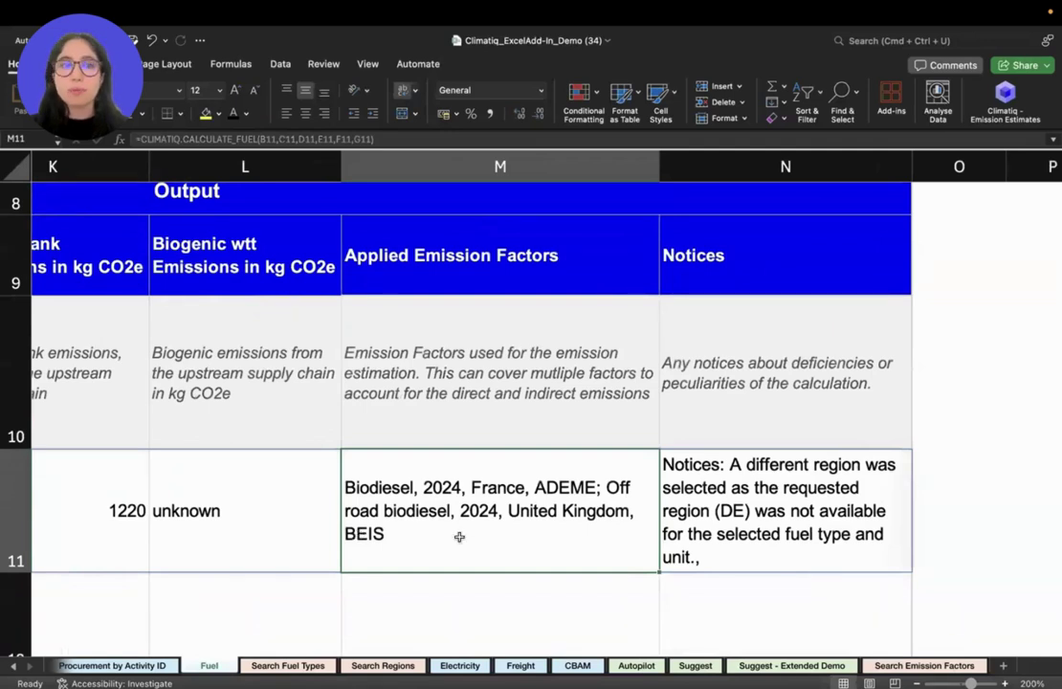
click(723, 505)
scroll(766, 507, right, 2)
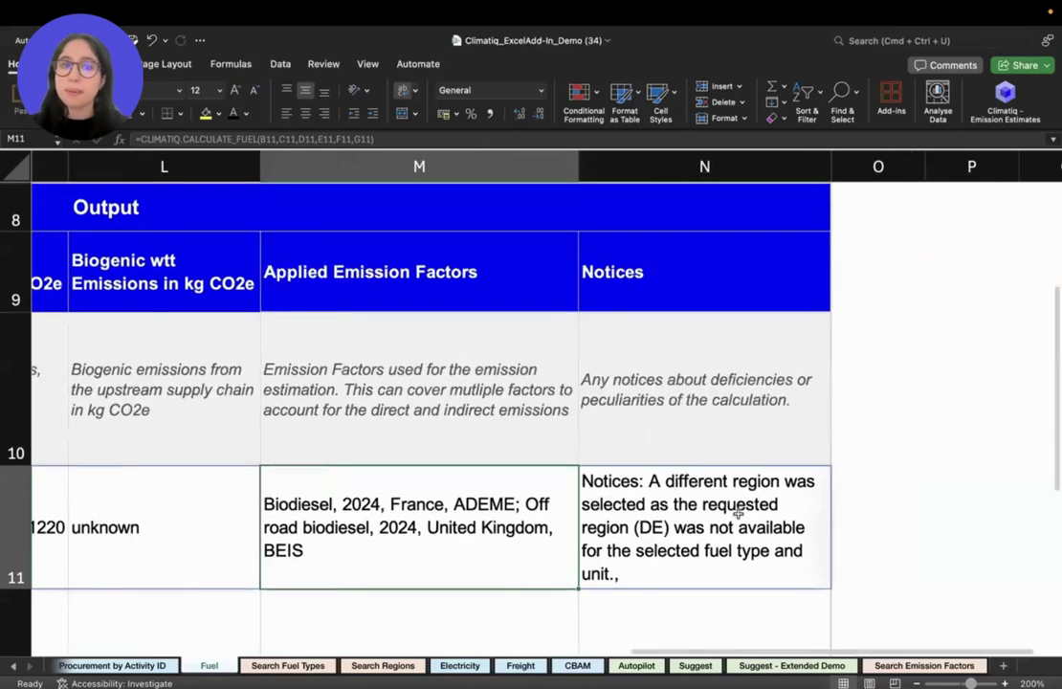
scroll(733, 514, down, 1)
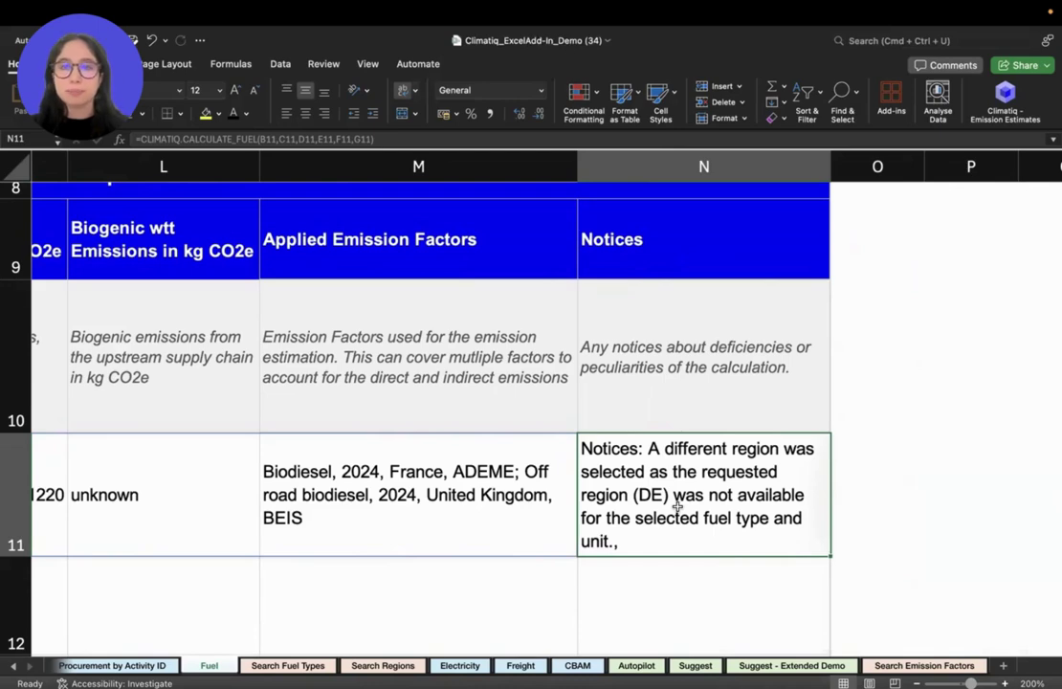
scroll(678, 507, up, 2)
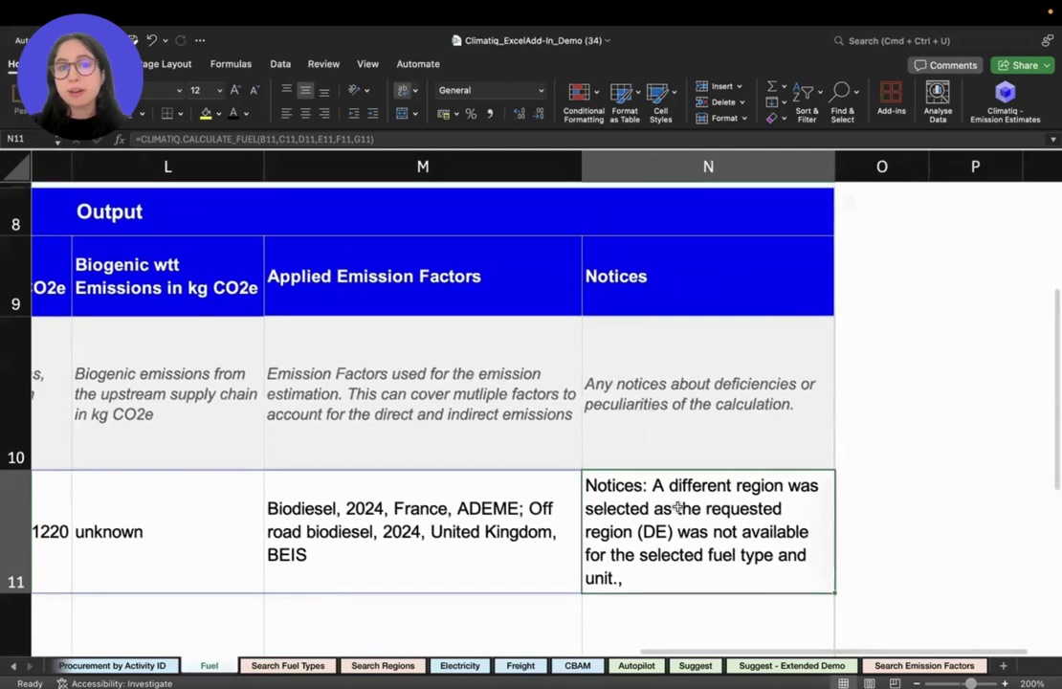
- Fill the CLIMATIQ.CALCULATE_FUEL formula from H11 down through H21 for the remaining fuel entries
scroll(677, 507, down, 5)
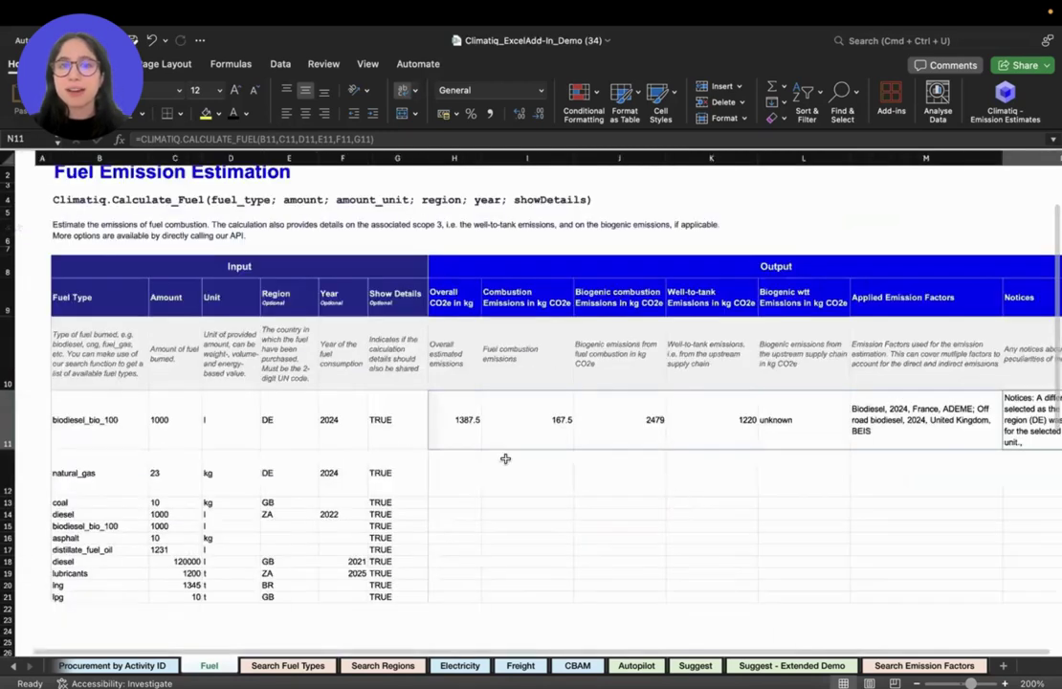
click(446, 427)
scroll(483, 474, down, 3)
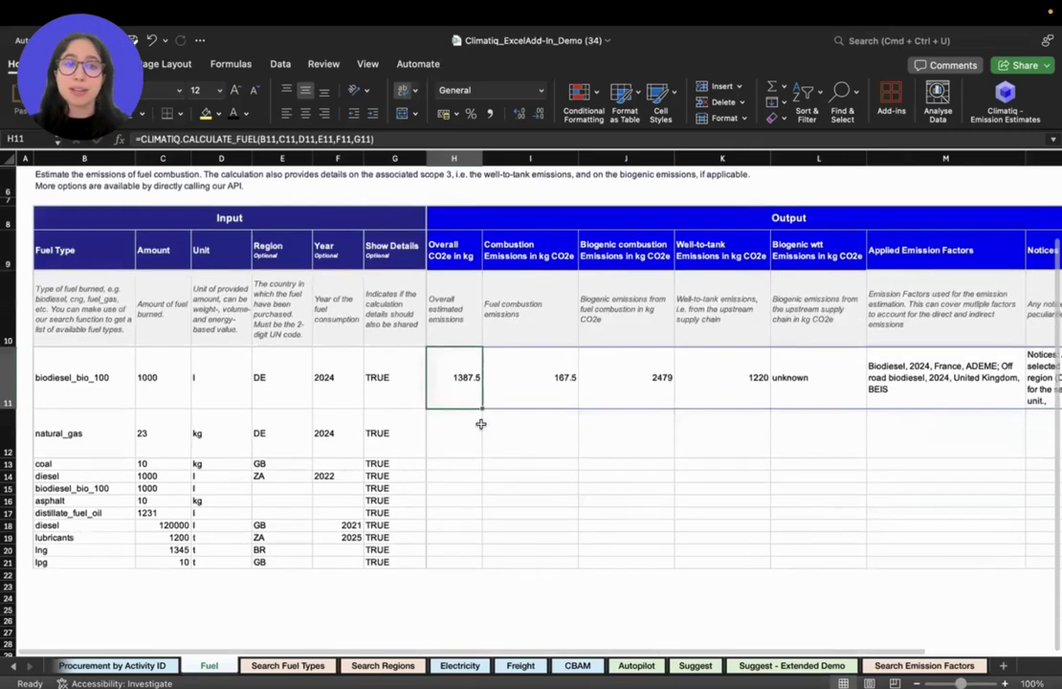
drag(482, 409, 473, 574)
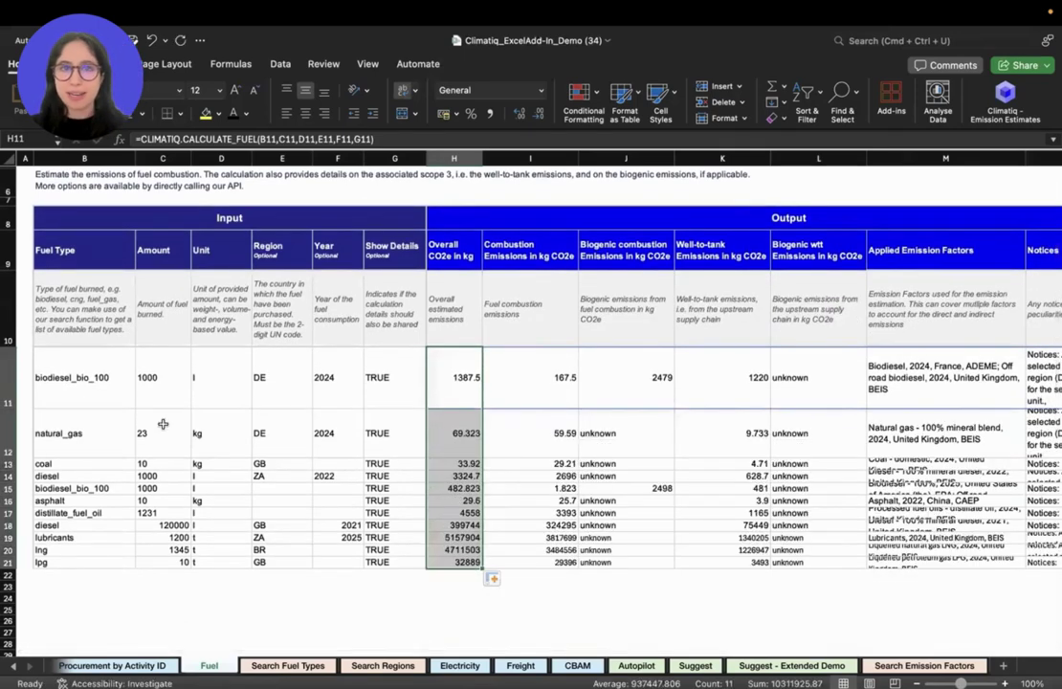
click(13, 431)
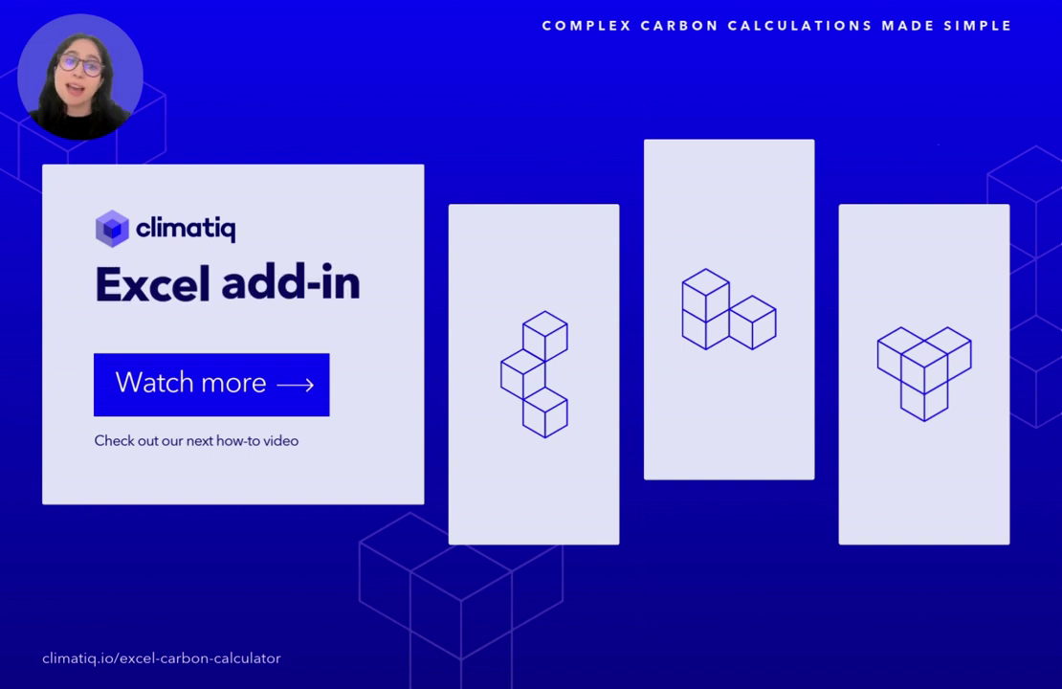